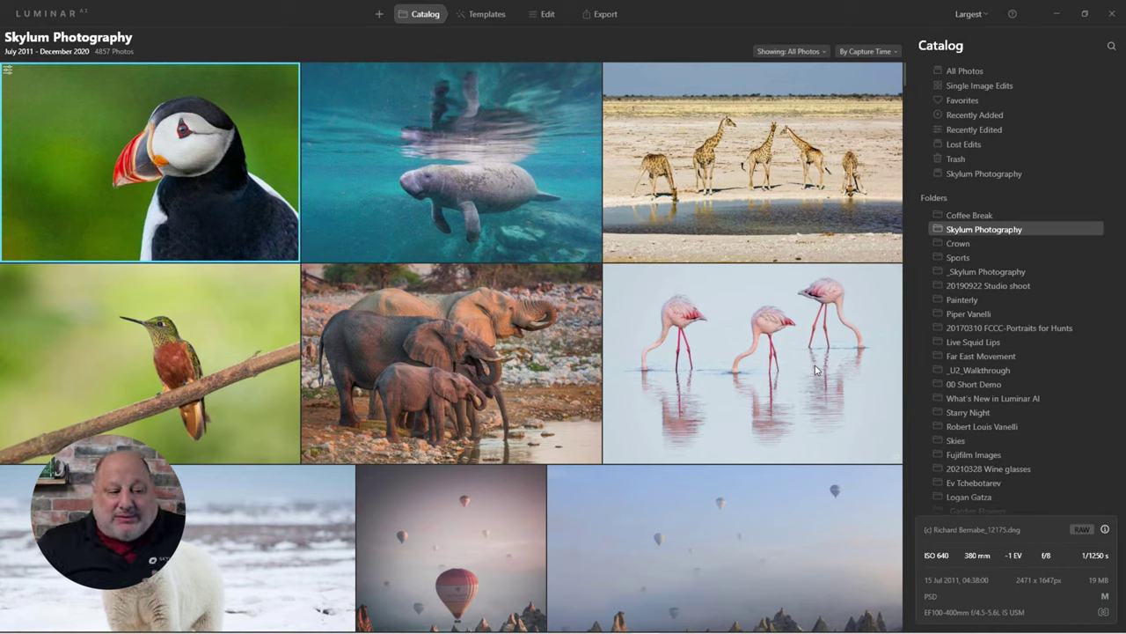
Reveal the current catalog's folder in File Explorer and look inside its Backups folder before returning to Coffee Break 2021.
{"action": "left_click", "coordinate": [68, 14]}
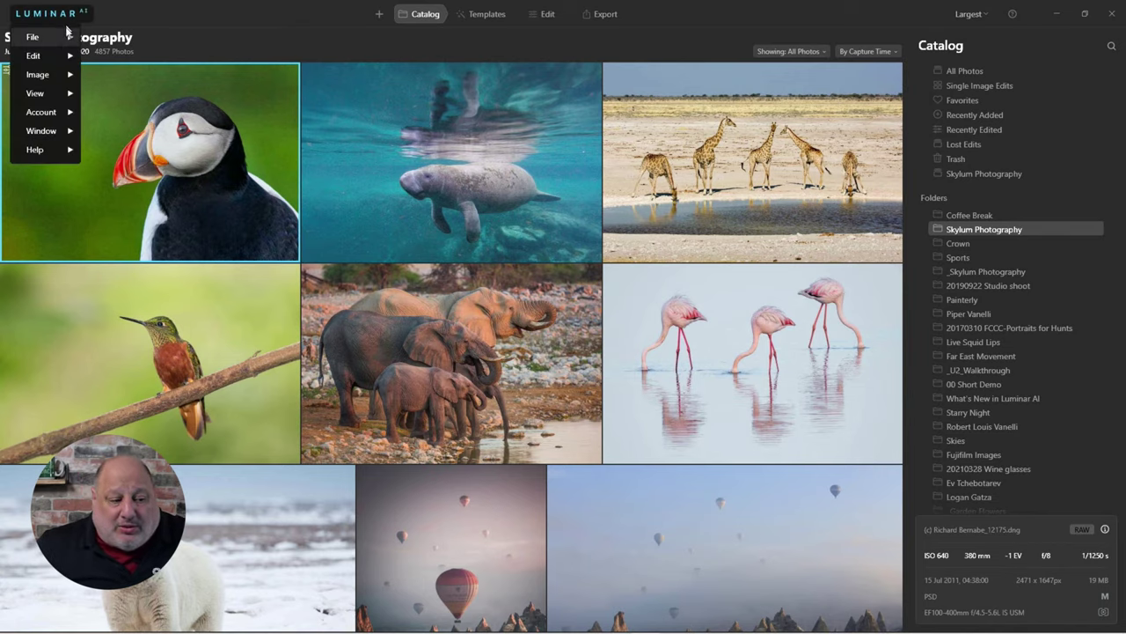
{"action": "mouse_move", "coordinate": [62, 39]}
{"action": "mouse_move", "coordinate": [139, 44]}
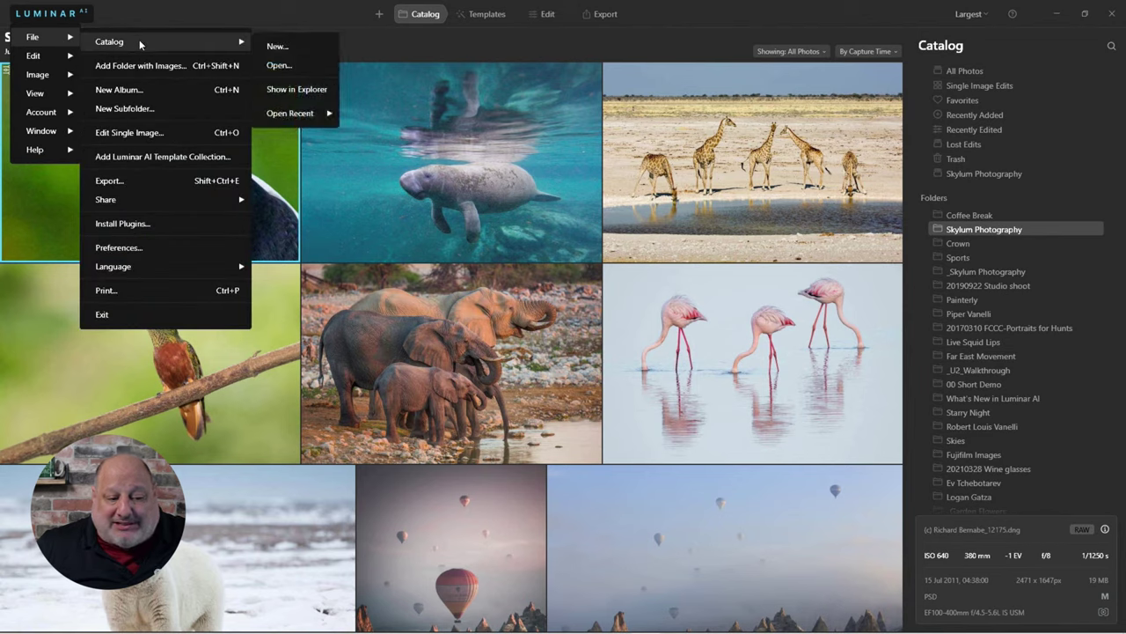
{"action": "left_click", "coordinate": [296, 90]}
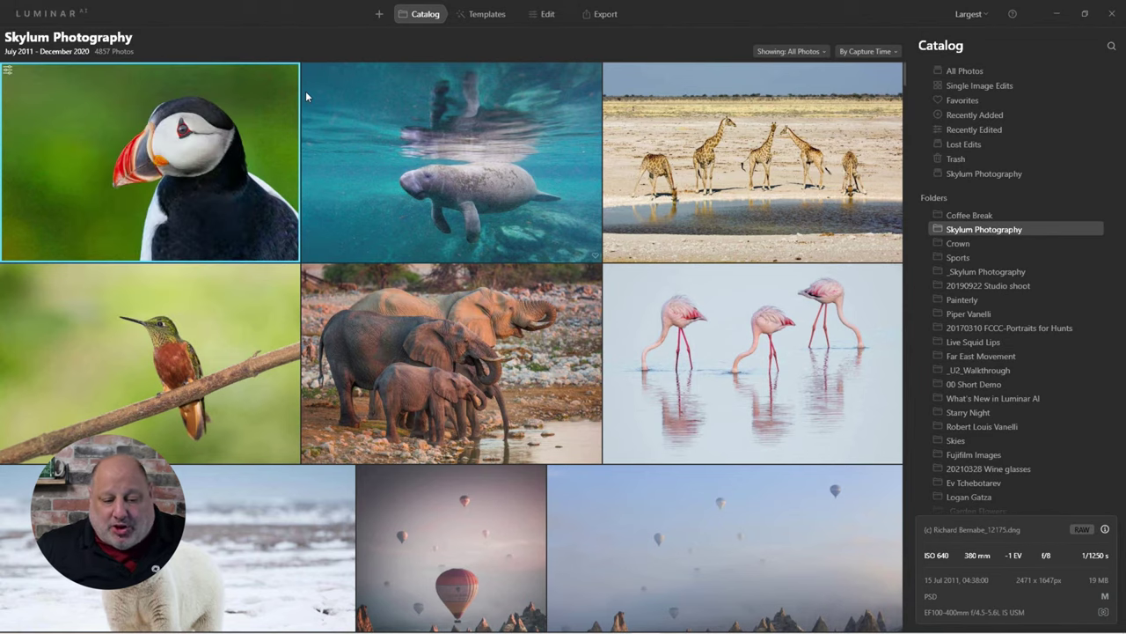
{"action": "mouse_move", "coordinate": [491, 623]}
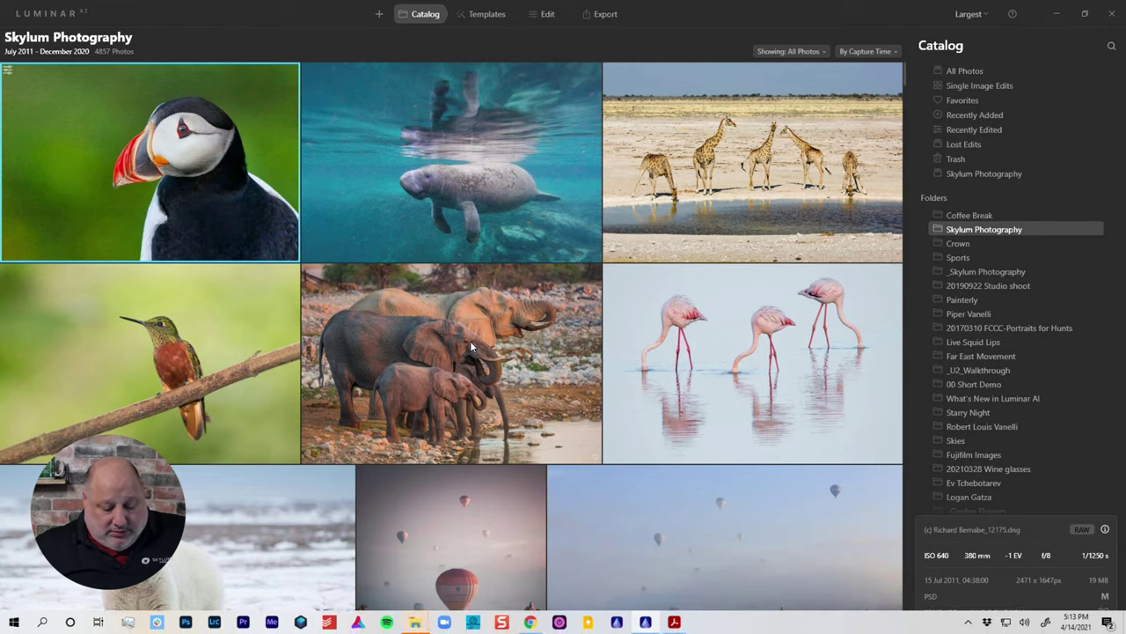
{"action": "mouse_move", "coordinate": [414, 622]}
{"action": "left_click", "coordinate": [530, 581]}
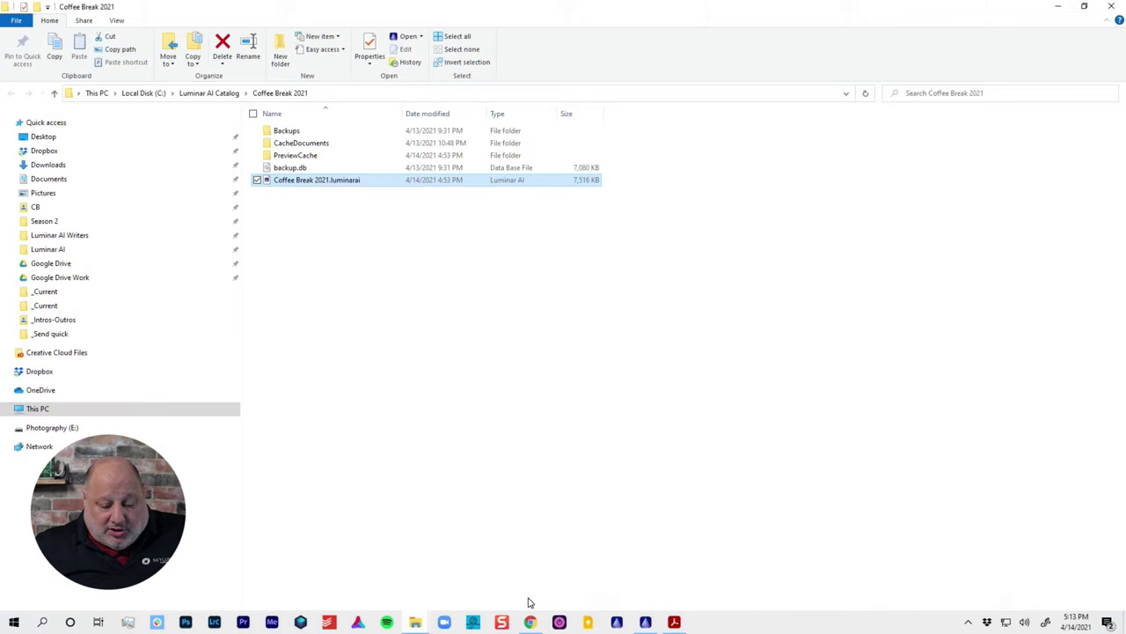
{"action": "double_click", "coordinate": [283, 131]}
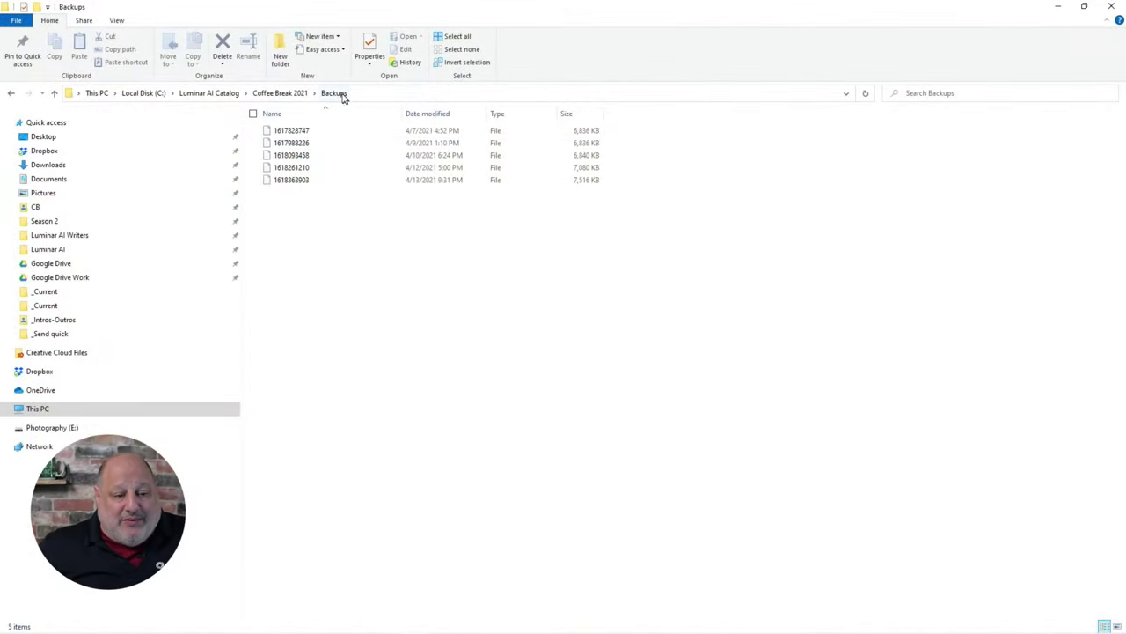
{"action": "left_click", "coordinate": [303, 93]}
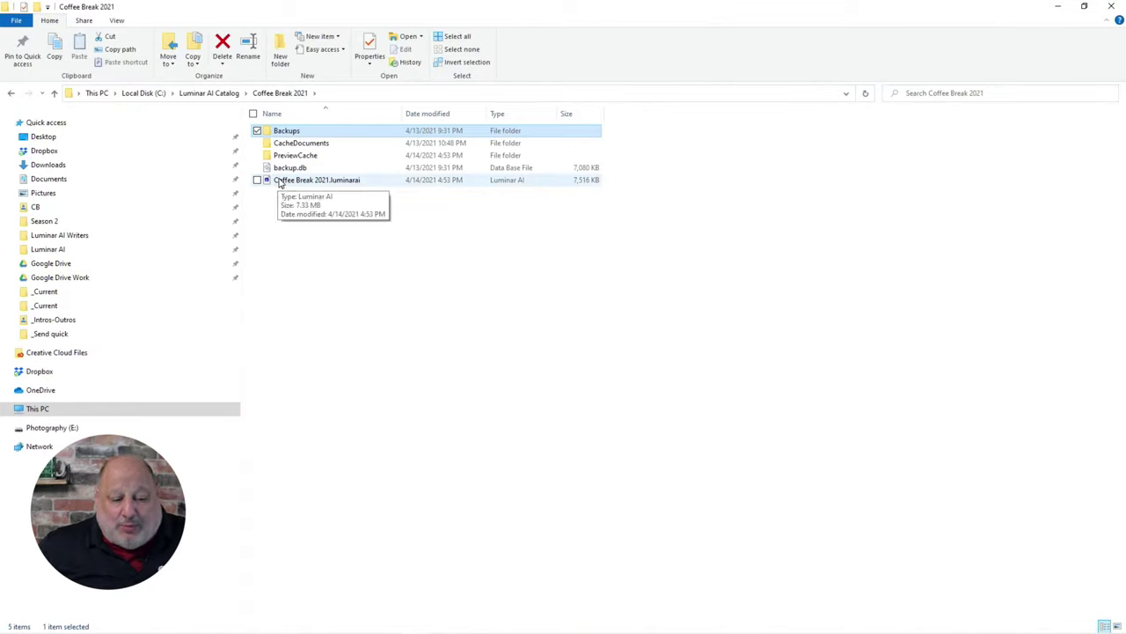
Try adding an _old prefix to the name of the Coffee Break 2021.luminarai file and cancel the rename.
{"action": "left_click", "coordinate": [281, 182]}
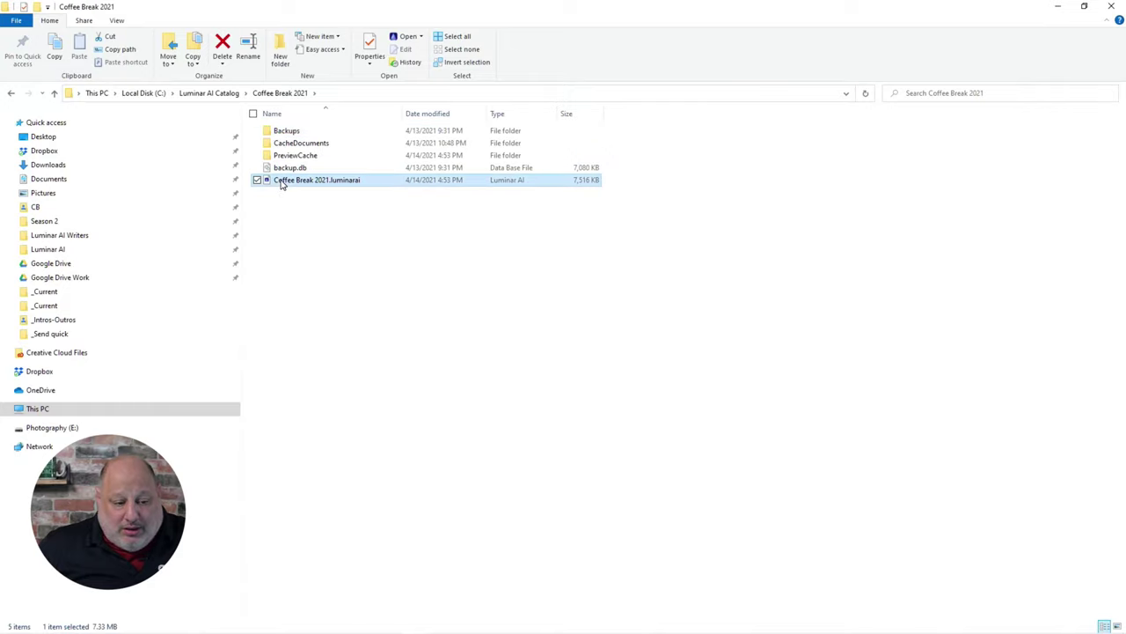
{"action": "double_click", "coordinate": [282, 182]}
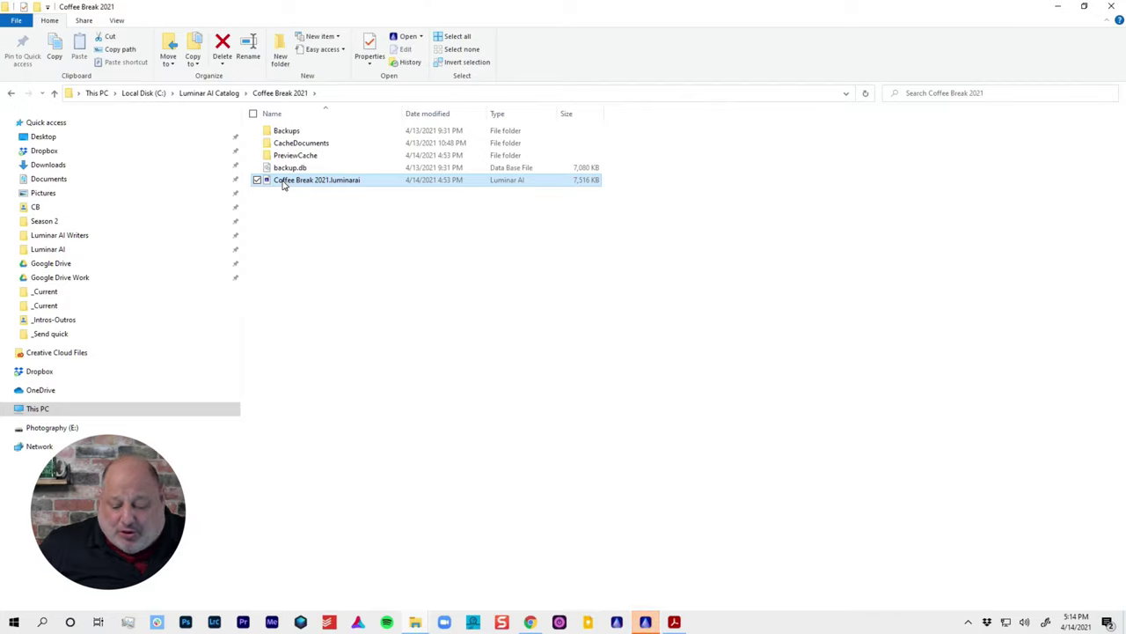
{"action": "left_click", "coordinate": [273, 180]}
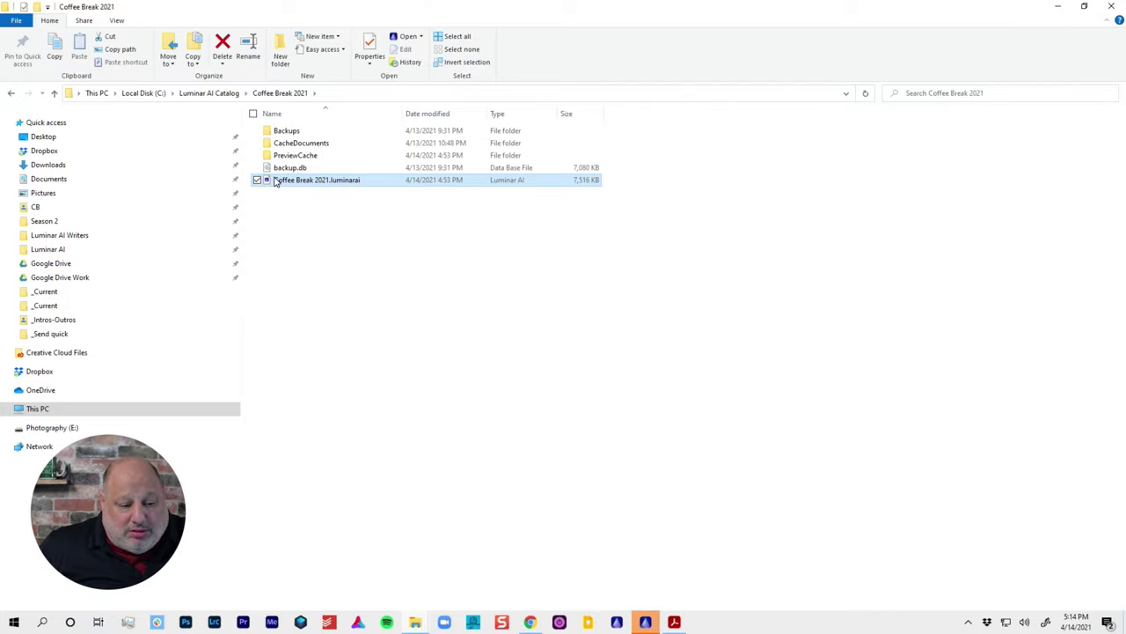
{"action": "left_click", "coordinate": [274, 180]}
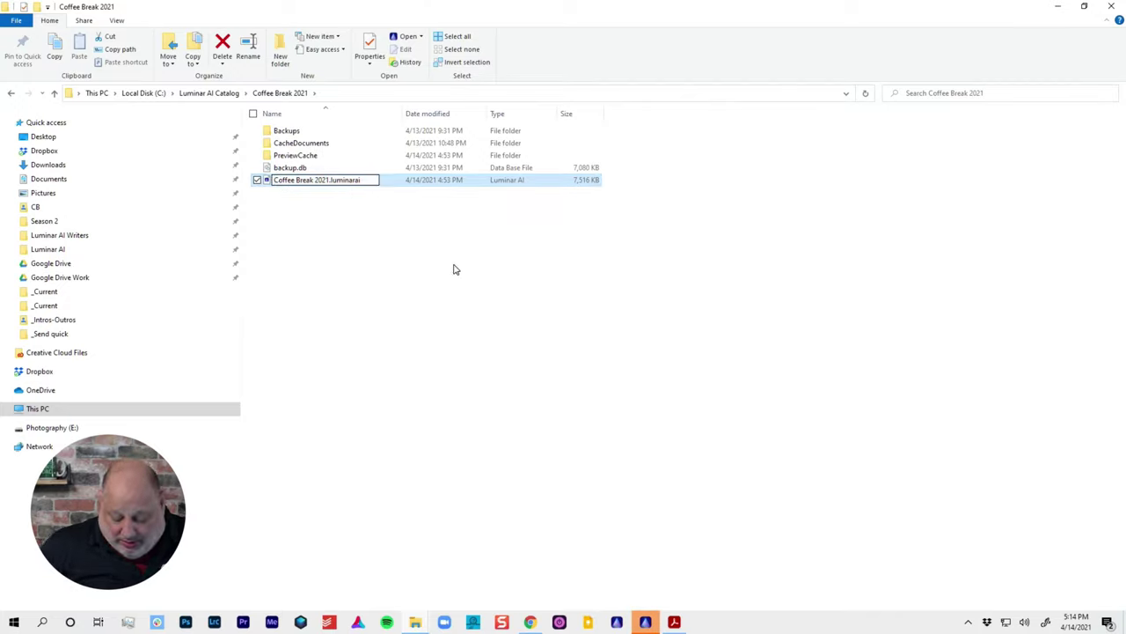
{"action": "type", "text": "_old"}
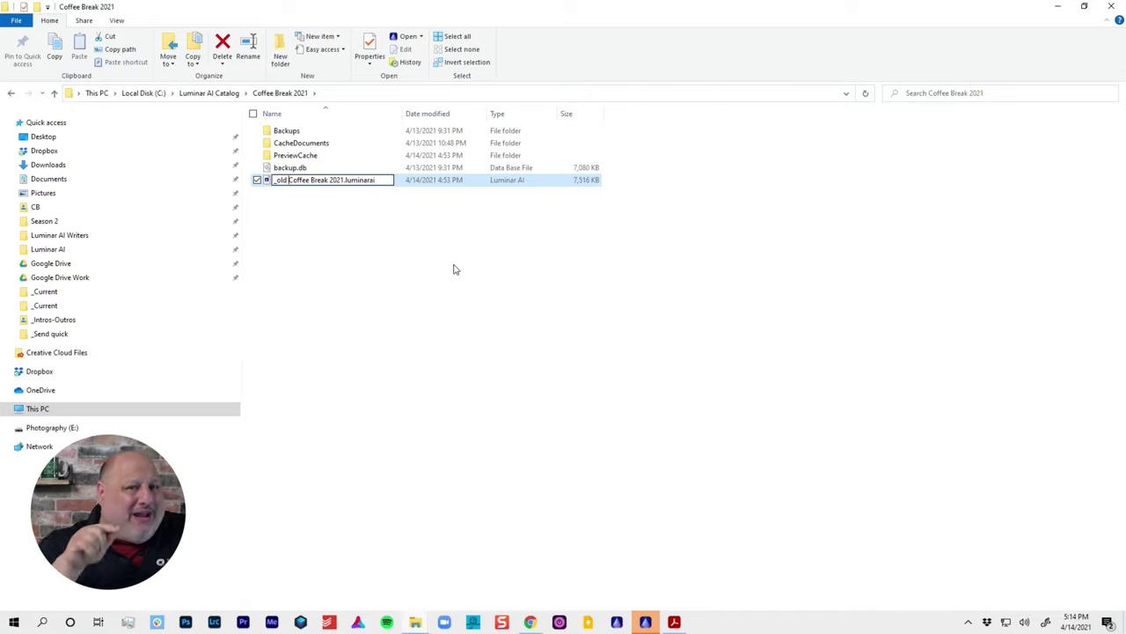
{"action": "key", "text": "Escape"}
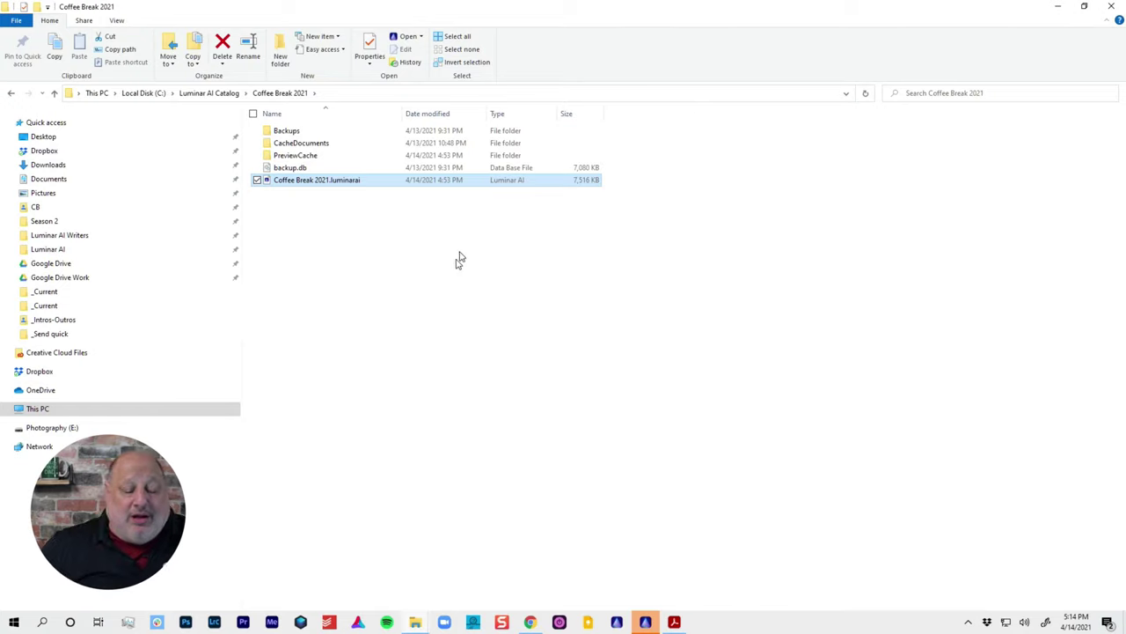
{"action": "left_click", "coordinate": [461, 255]}
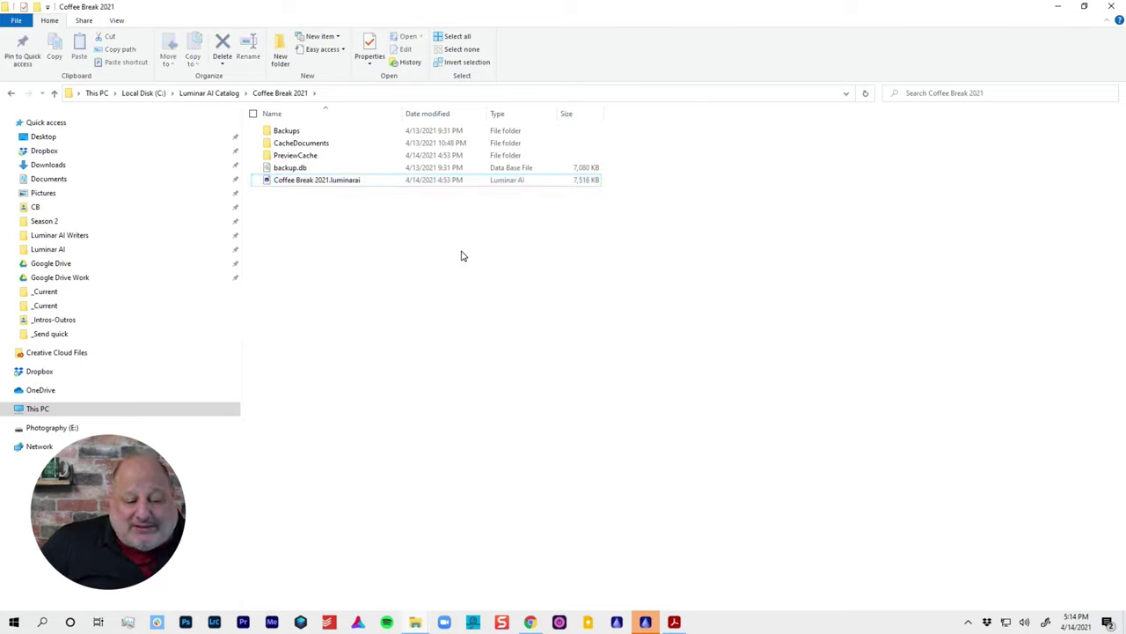
{"action": "double_click", "coordinate": [294, 132]}
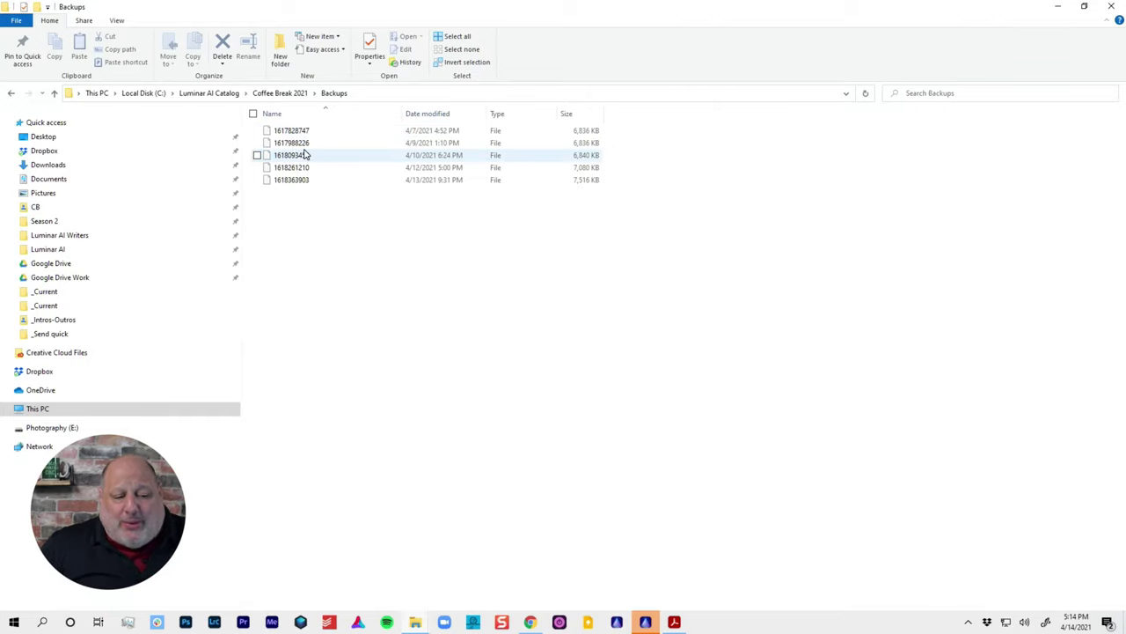
{"action": "left_click", "coordinate": [303, 167]}
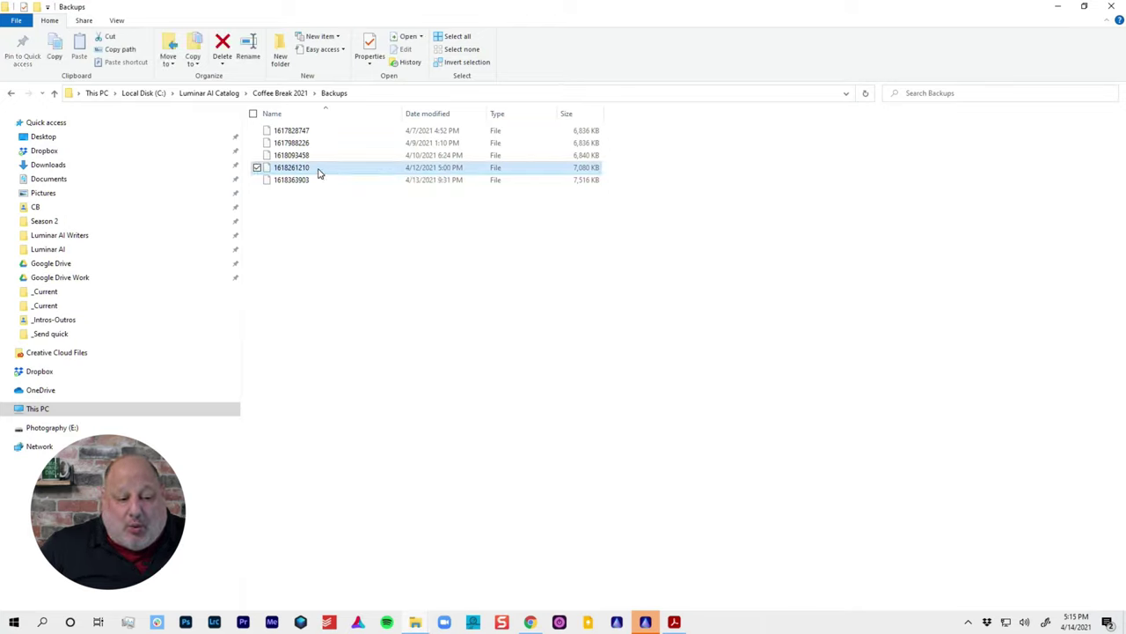
{"action": "right_click", "coordinate": [309, 168]}
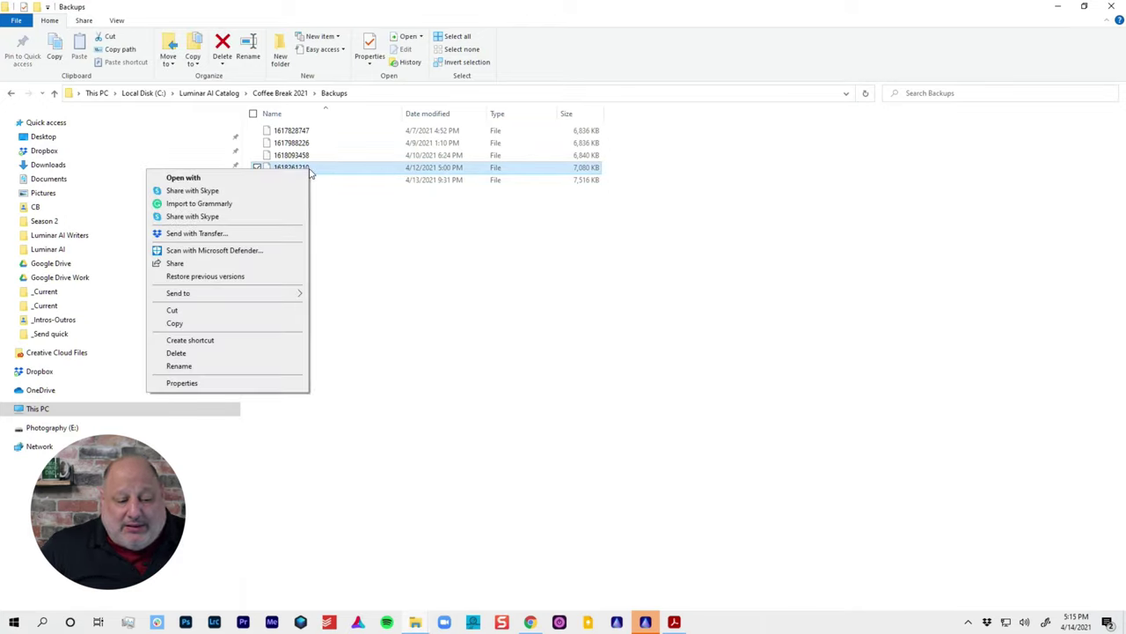
{"action": "left_click", "coordinate": [224, 324]}
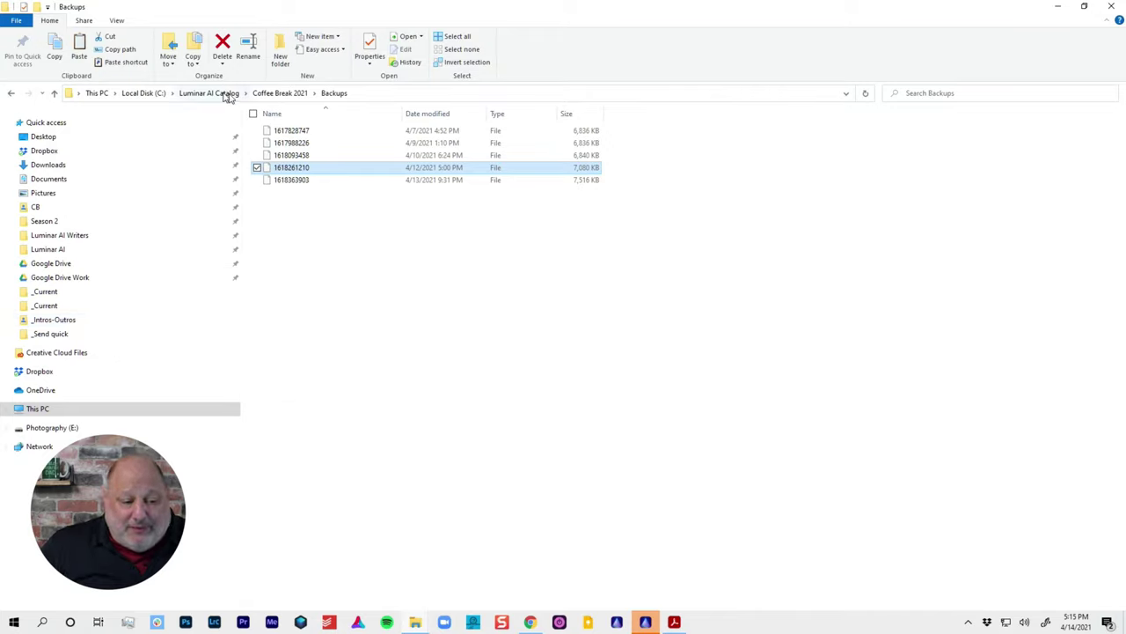
Delete the existing Eraseme folder from the Luminar AI Catalog folder.
{"action": "left_click", "coordinate": [225, 94]}
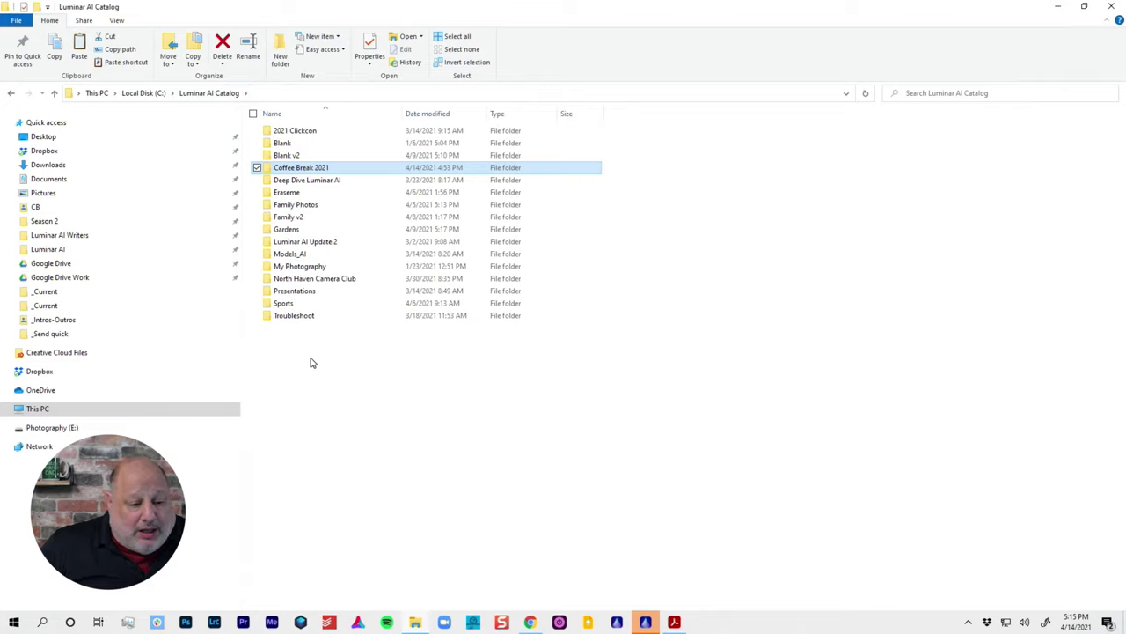
{"action": "left_click", "coordinate": [293, 192]}
{"action": "right_click", "coordinate": [294, 192]}
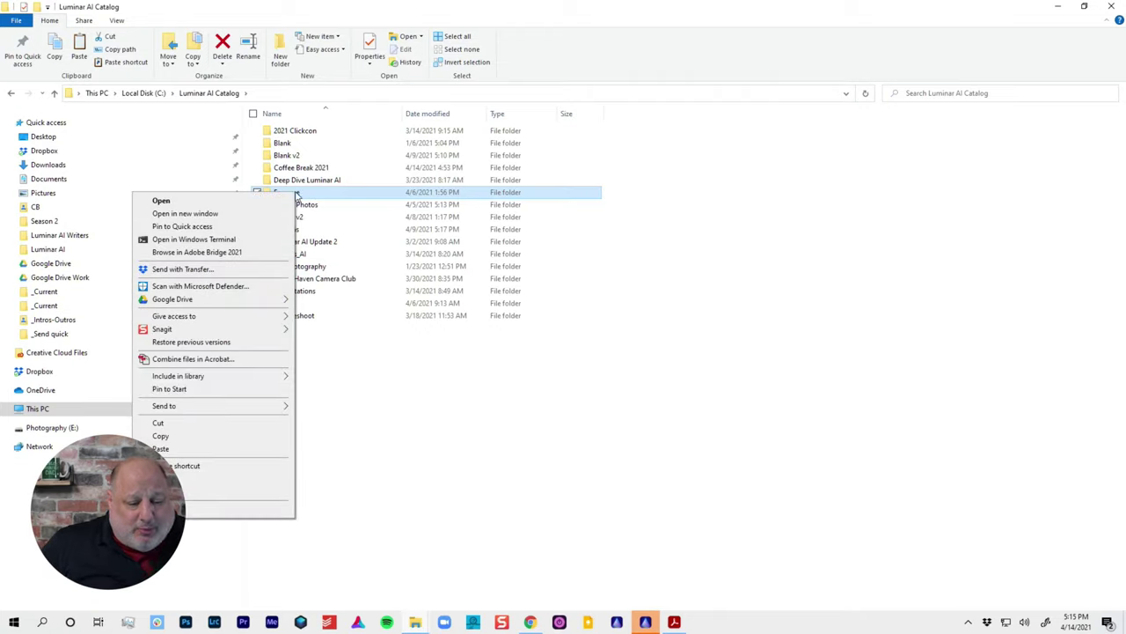
{"action": "left_click", "coordinate": [237, 481]}
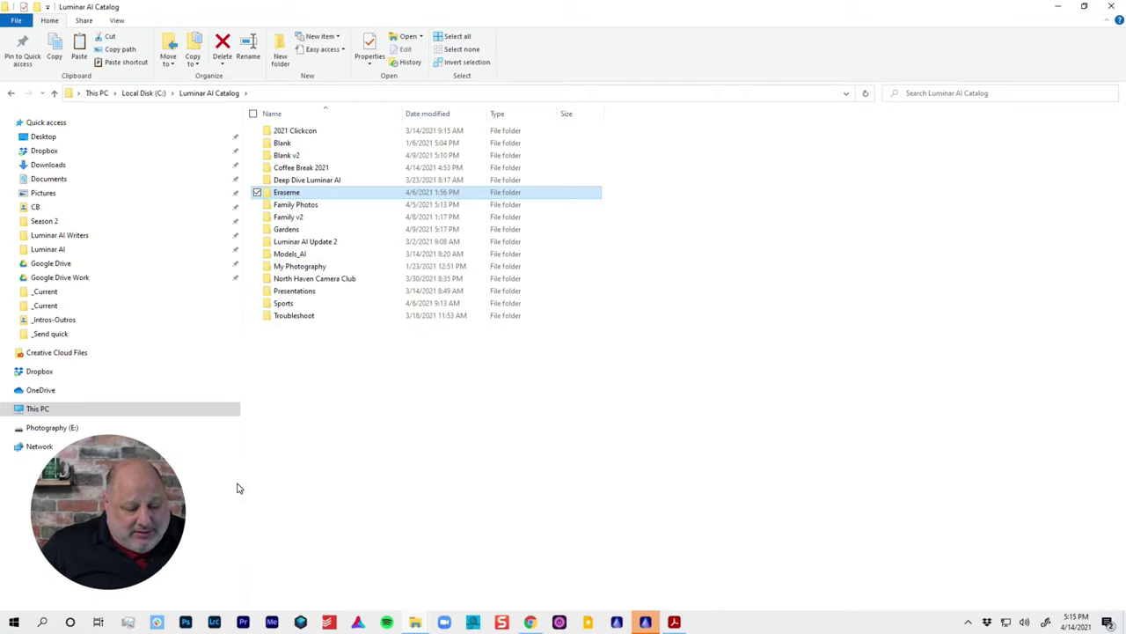
Create a new folder named Eraseme in the Luminar AI Catalog folder and paste the copied backup file into it.
{"action": "right_click", "coordinate": [335, 349]}
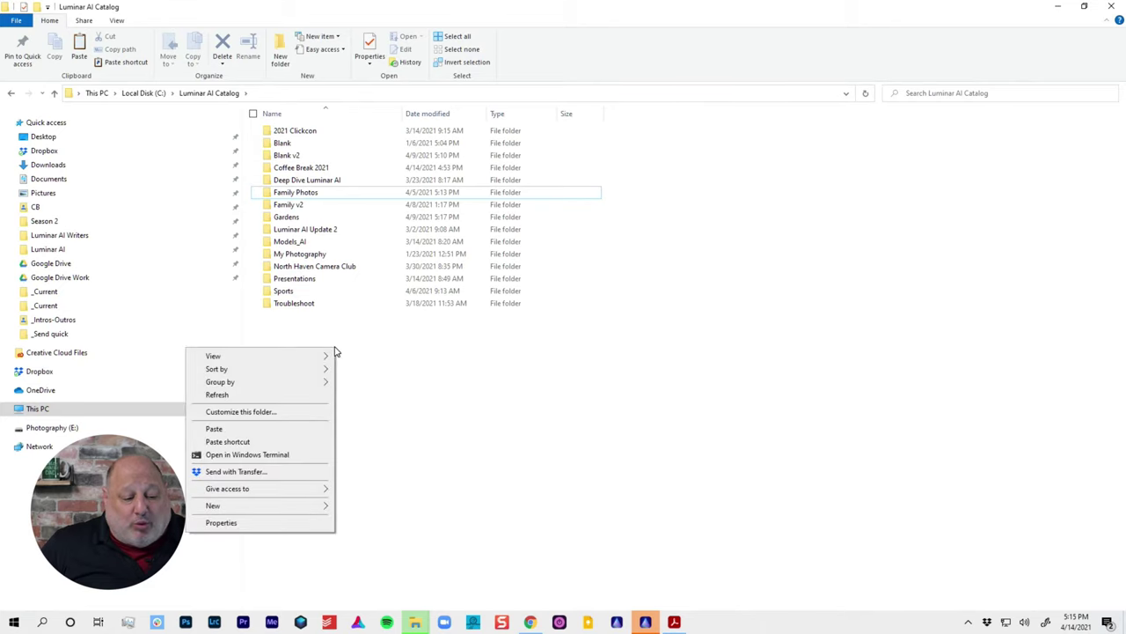
{"action": "mouse_move", "coordinate": [320, 505]}
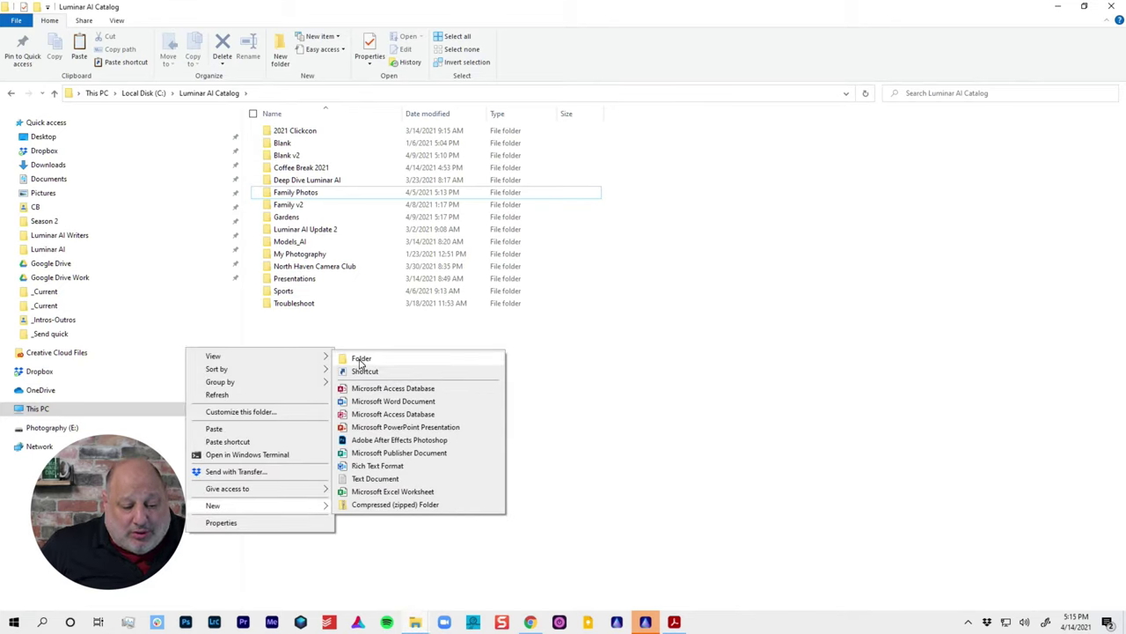
{"action": "left_click", "coordinate": [360, 359]}
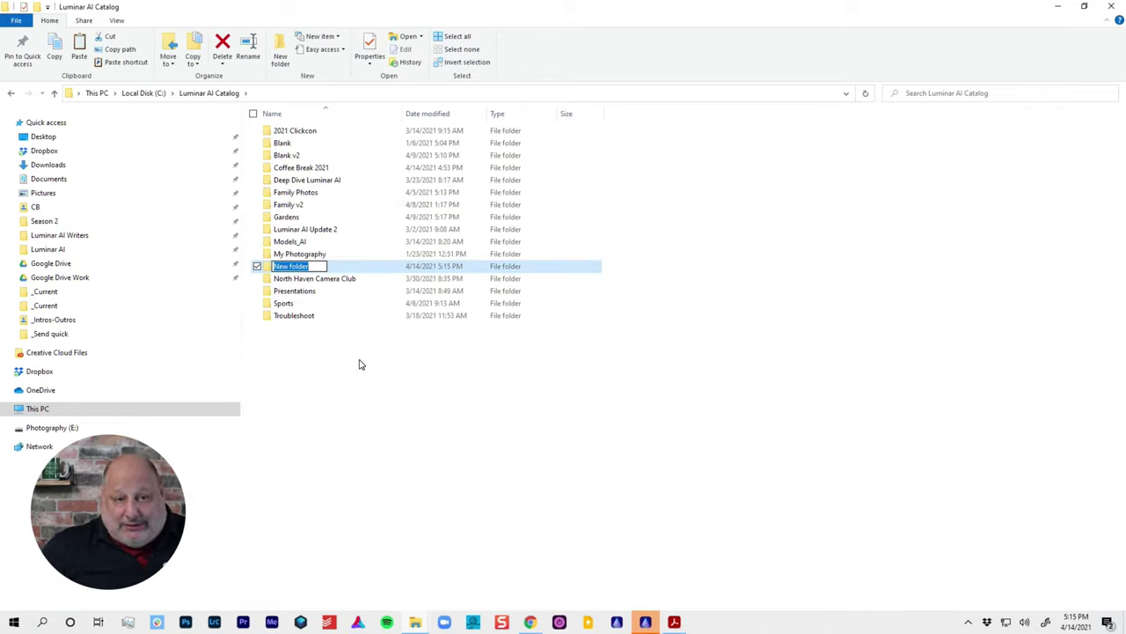
{"action": "type", "text": "Eraseme"}
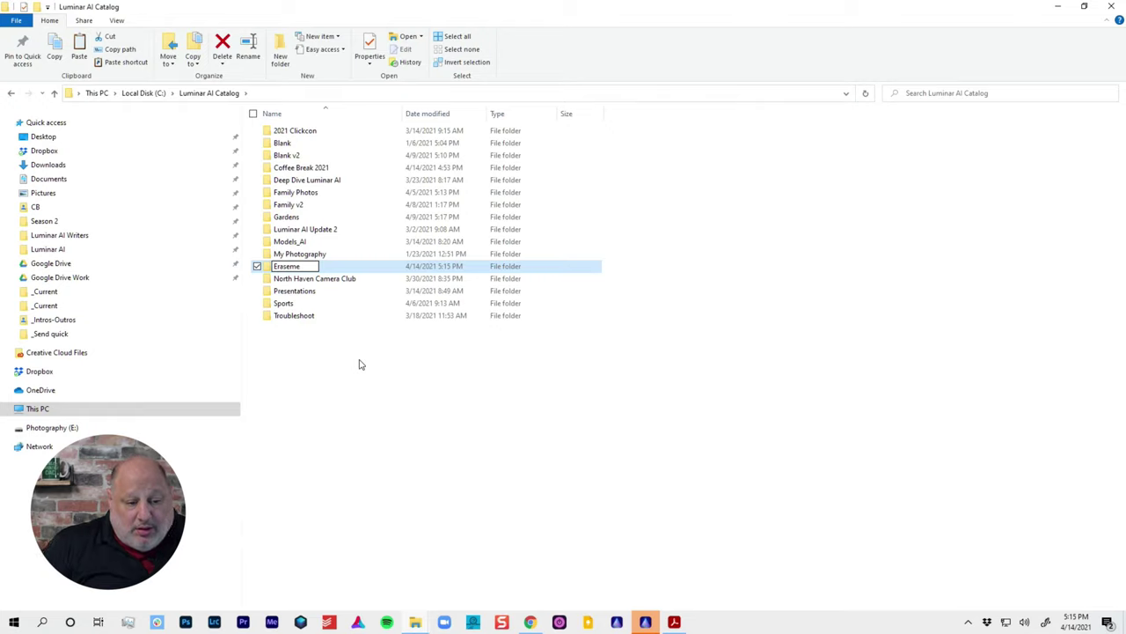
{"action": "key", "text": "Return"}
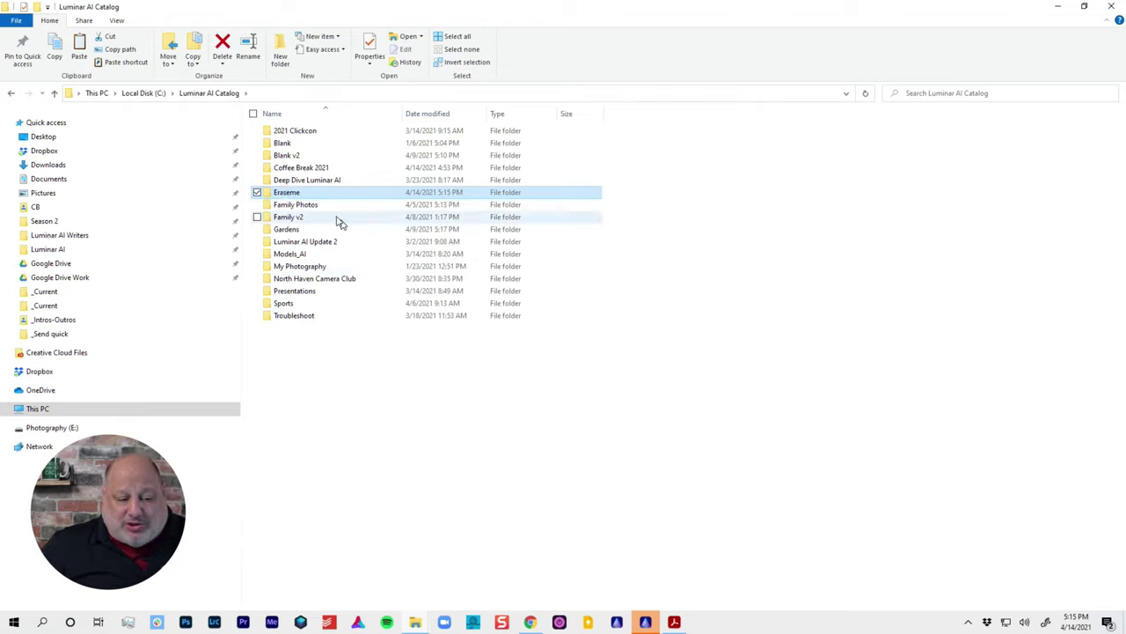
{"action": "double_click", "coordinate": [271, 195]}
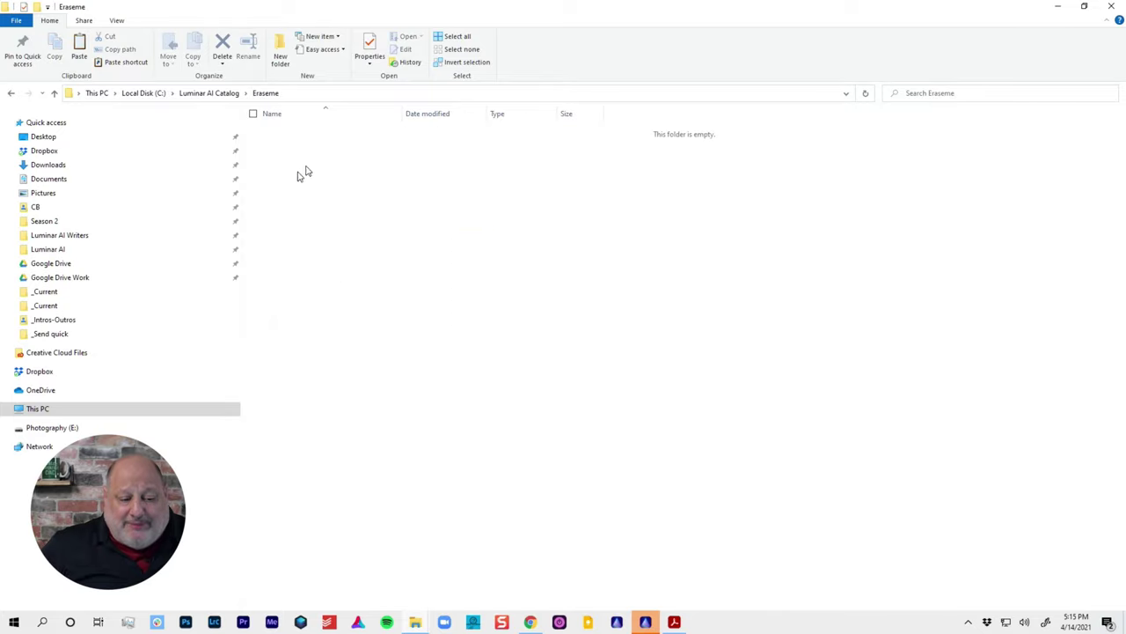
{"action": "key", "text": "ctrl+v"}
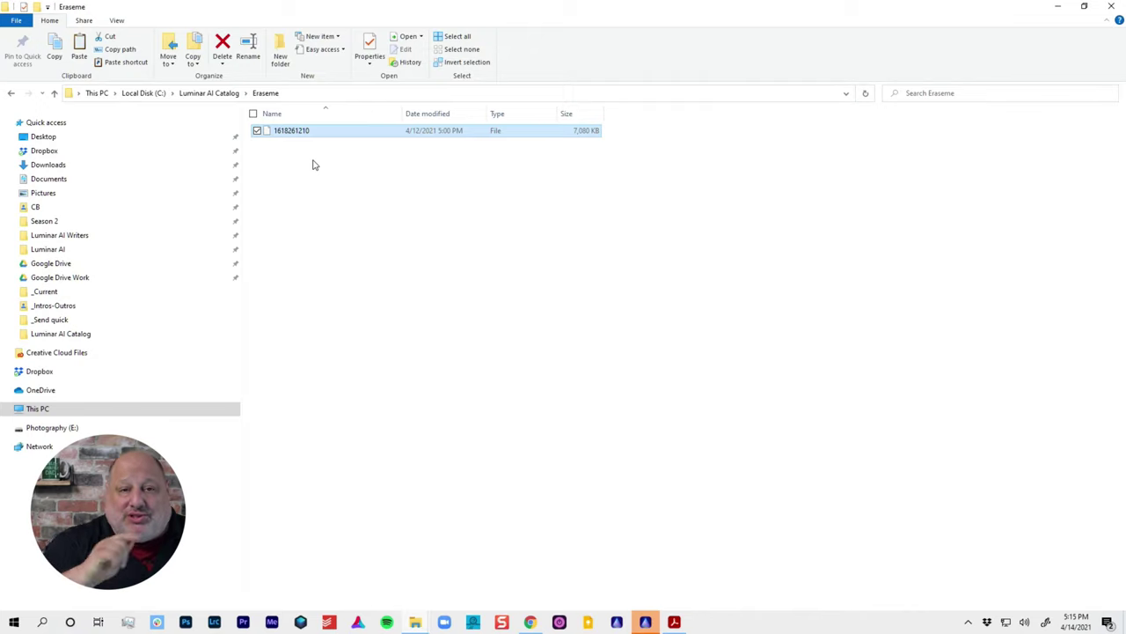
Check the catalog file's extension inside the Family Photos folder and return to the Luminar AI Catalog folder.
{"action": "left_click", "coordinate": [224, 94]}
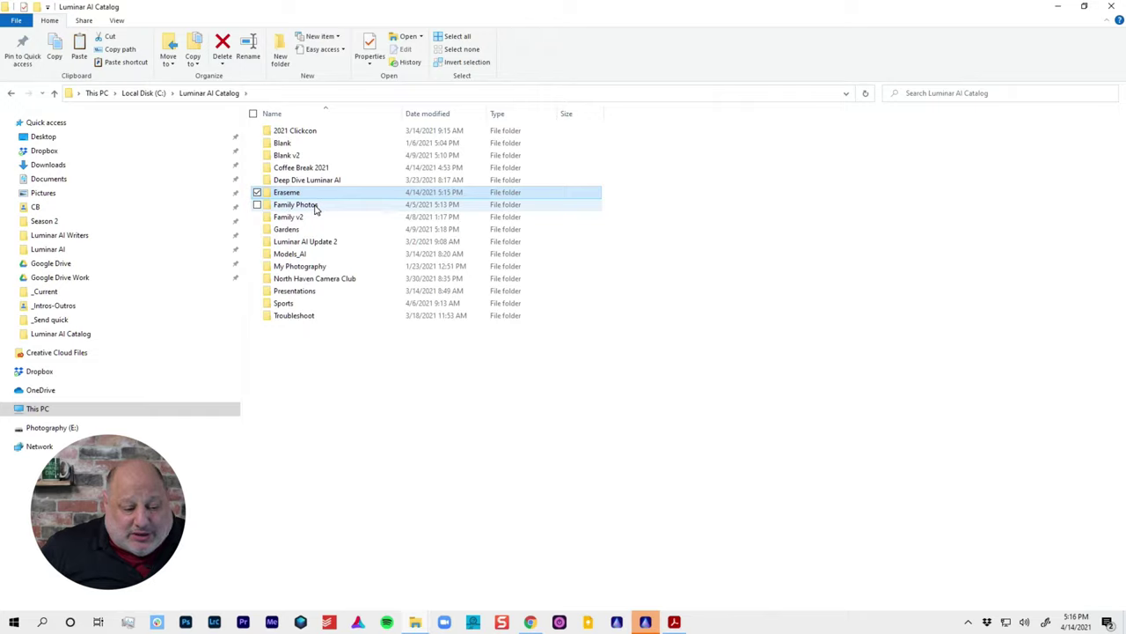
{"action": "double_click", "coordinate": [315, 206]}
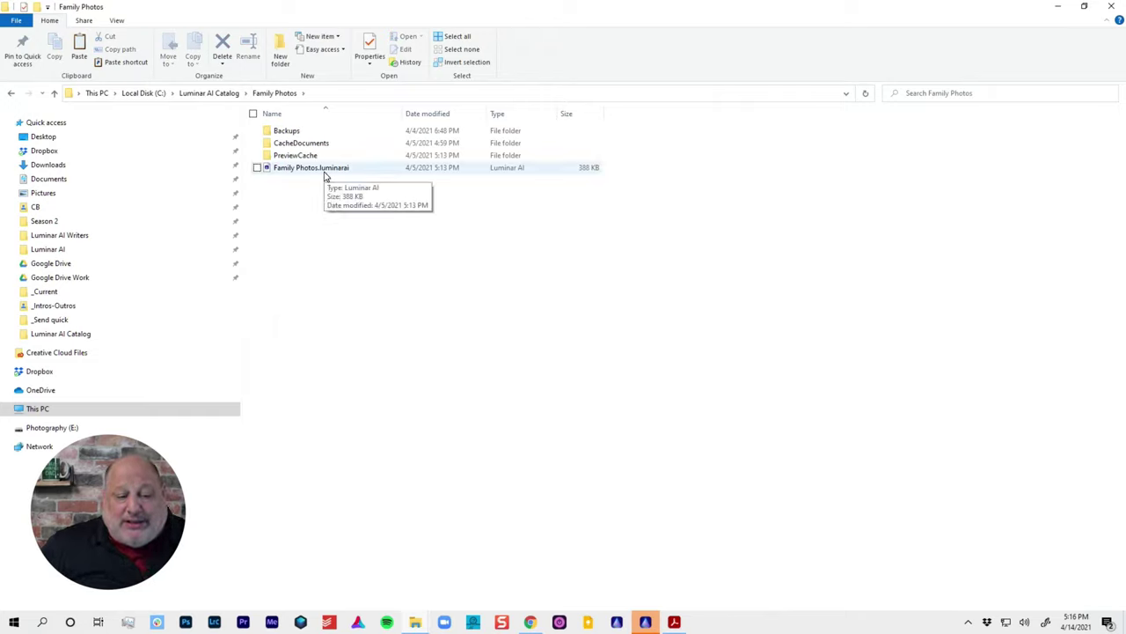
{"action": "left_click", "coordinate": [280, 95]}
{"action": "left_click", "coordinate": [212, 93]}
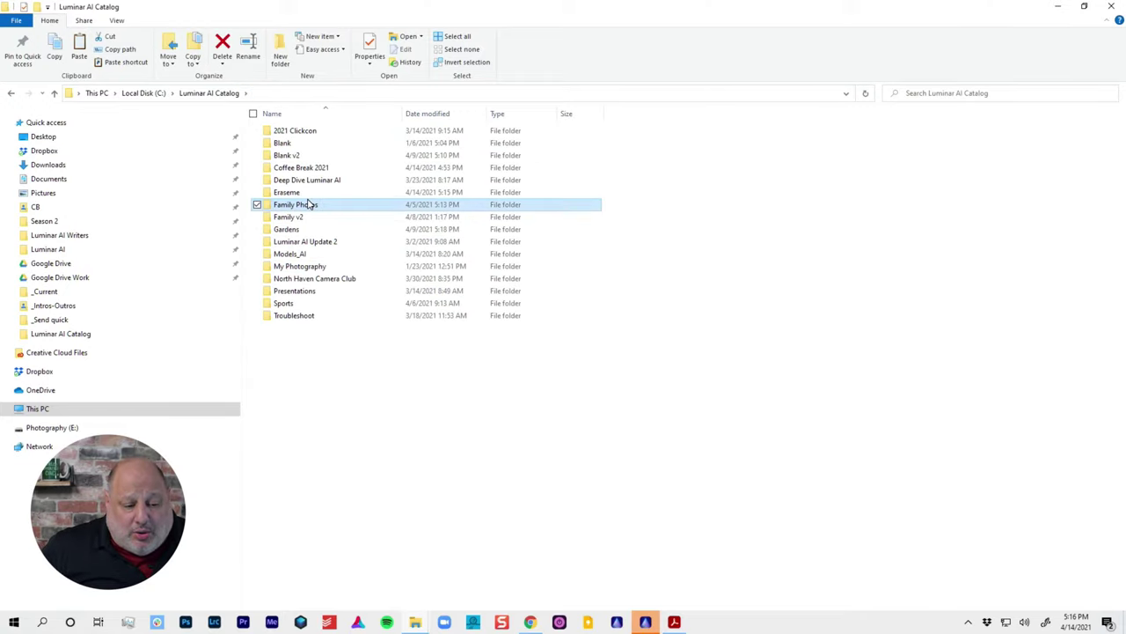
Open the Eraseme folder and rename the backup file to 1618261210.luminarai.
{"action": "double_click", "coordinate": [297, 193]}
{"action": "left_click", "coordinate": [312, 133]}
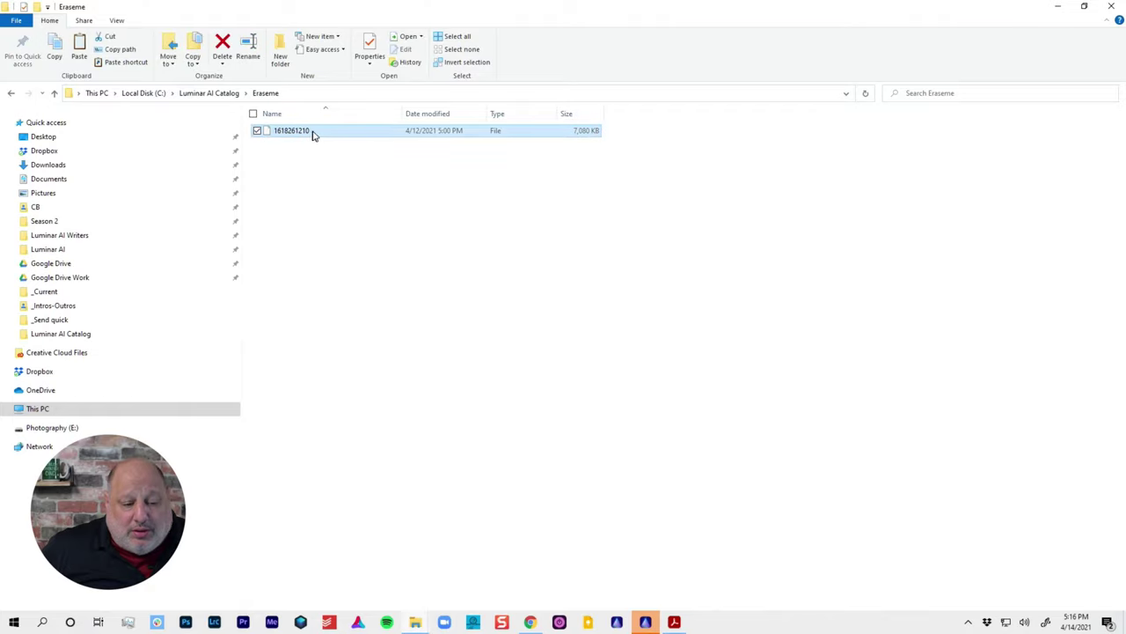
{"action": "left_click", "coordinate": [313, 134]}
{"action": "left_click", "coordinate": [325, 132]}
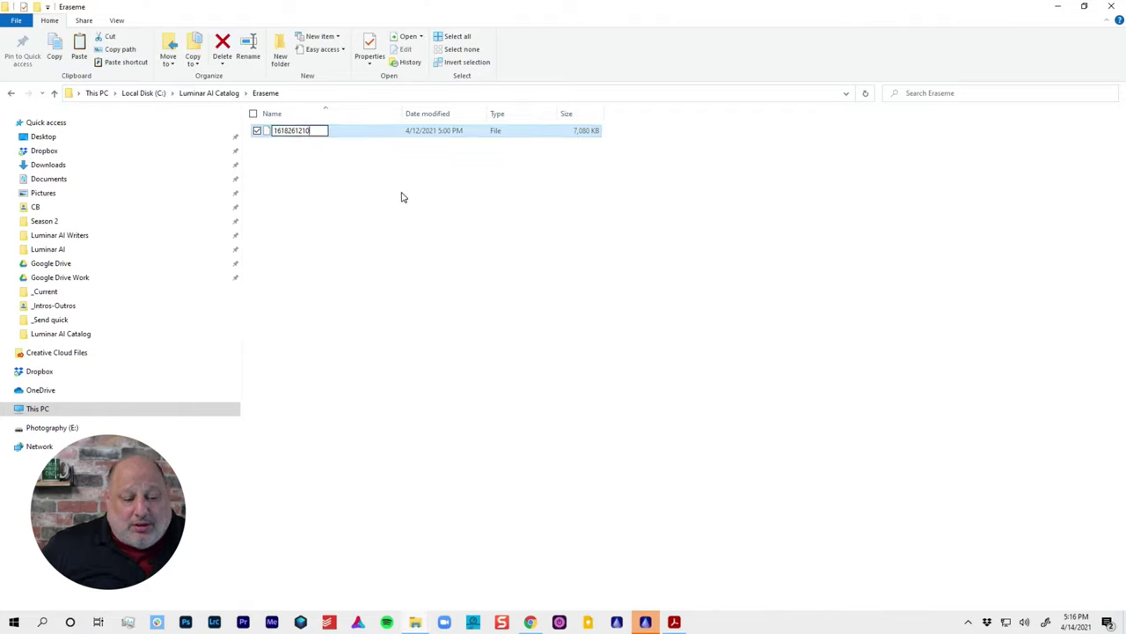
{"action": "type", "text": ".luminar"}
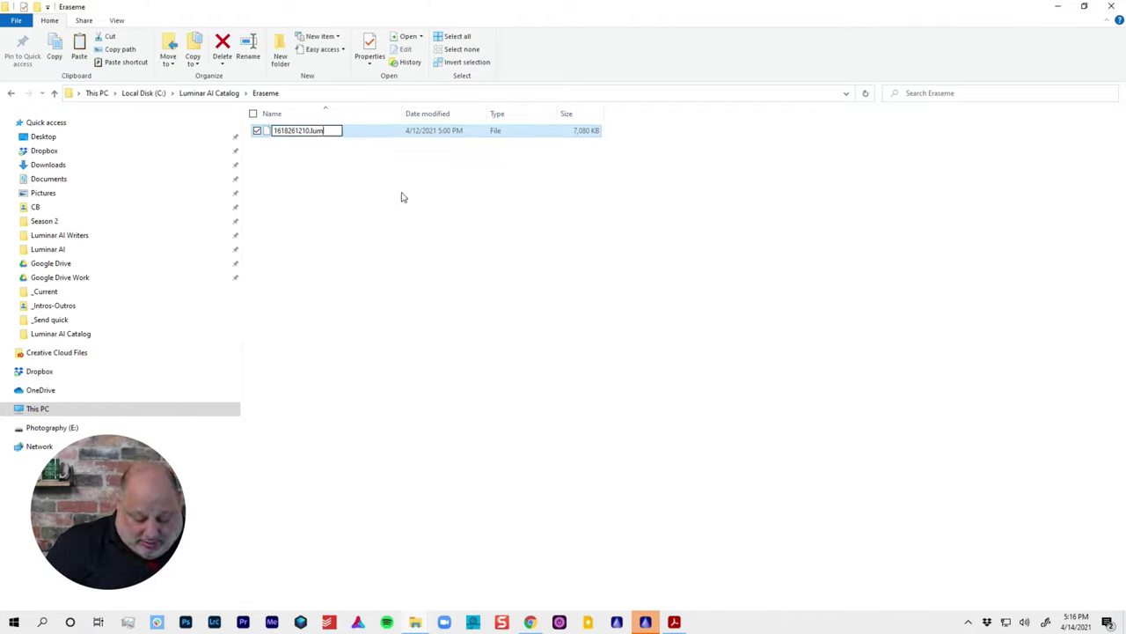
{"action": "key", "text": "BackSpace"}
{"action": "key", "text": "BackSpace"}
{"action": "key", "text": "BackSpace"}
{"action": "key", "text": "BackSpace"}
{"action": "key", "text": "BackSpace"}
{"action": "key", "text": "BackSpace"}
{"action": "key", "text": "BackSpace"}
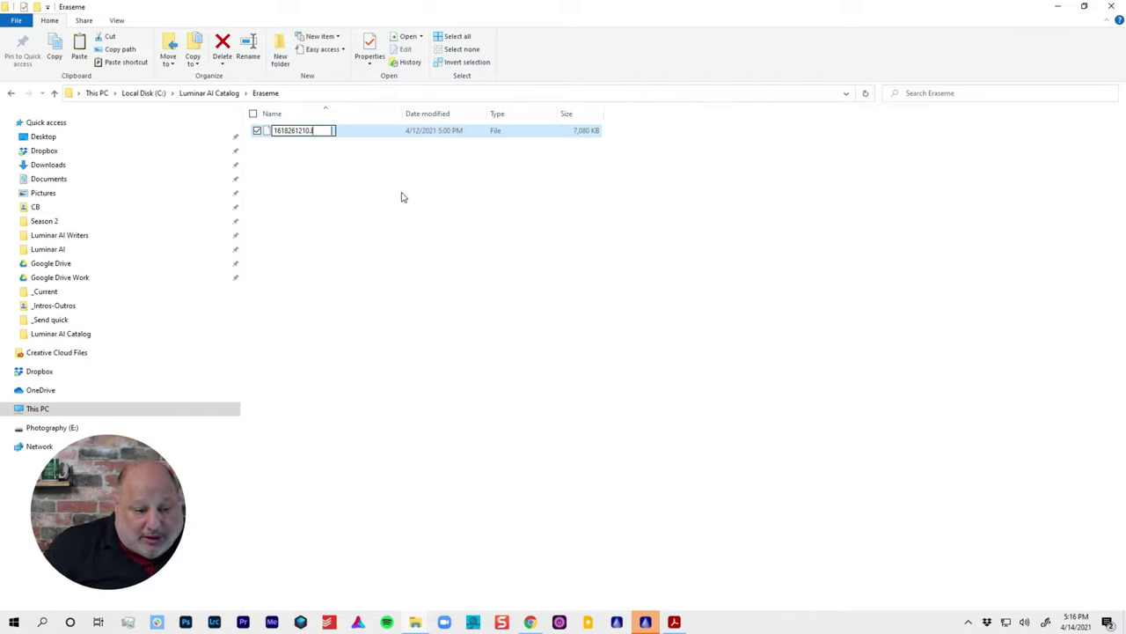
{"action": "type", "text": "luminar"}
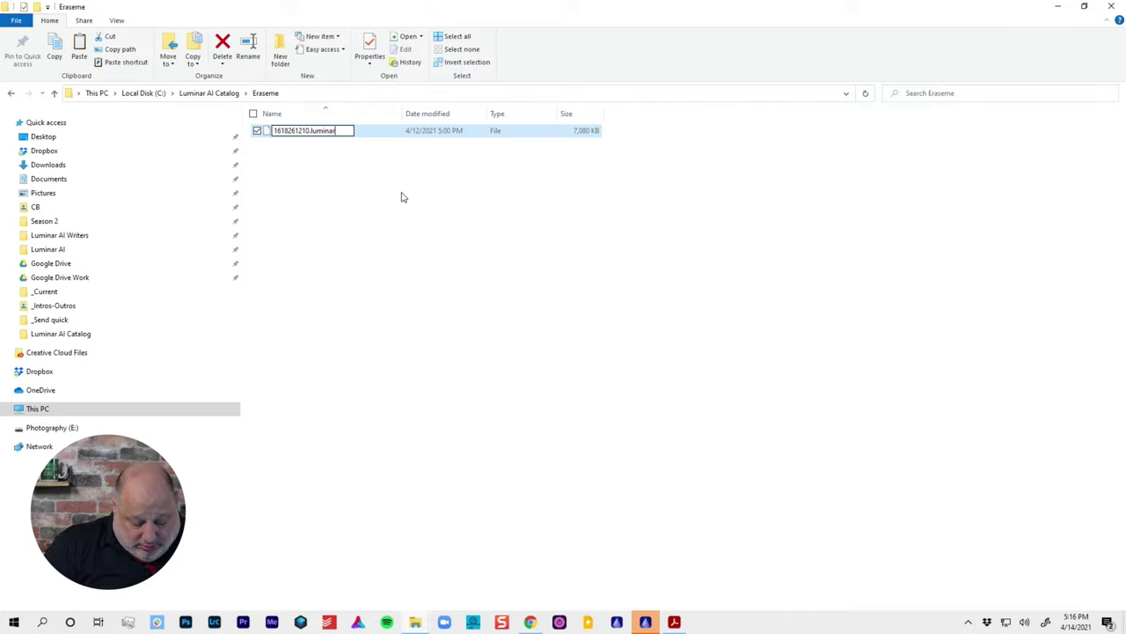
{"action": "type", "text": "ai"}
{"action": "key", "text": "Return"}
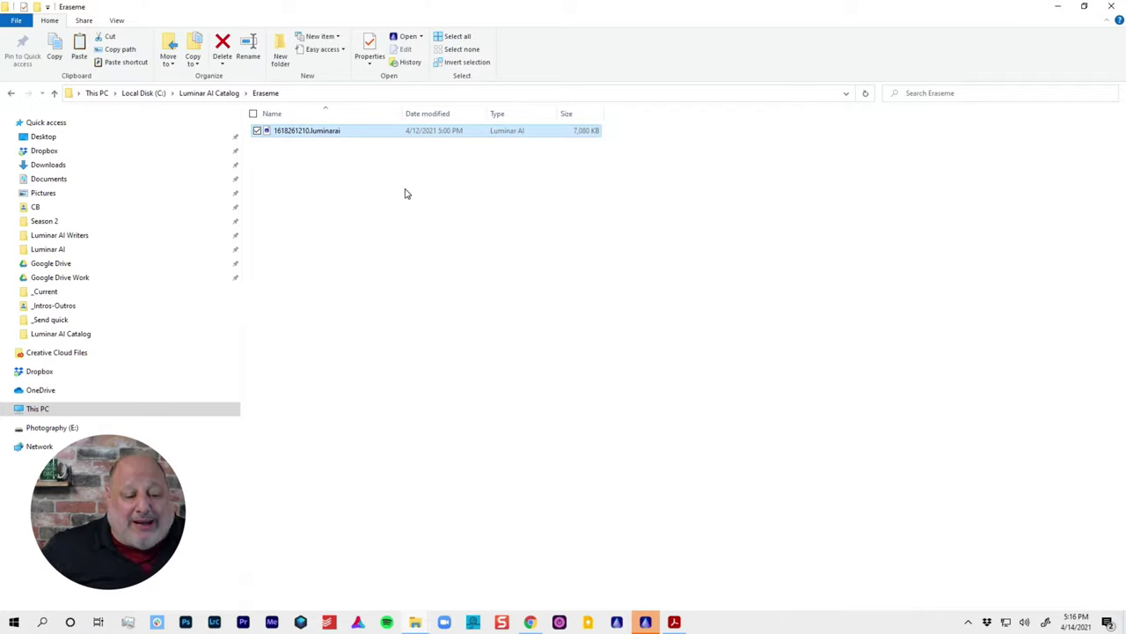
{"action": "left_click", "coordinate": [332, 184]}
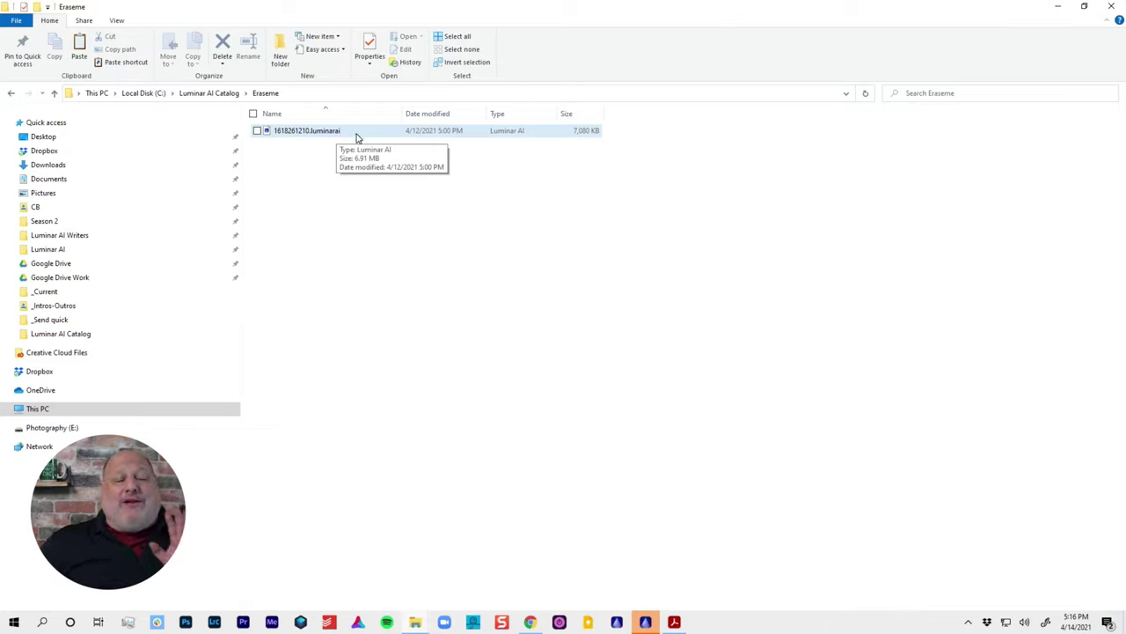
Close the running Luminar AI window.
{"action": "left_click", "coordinate": [650, 623]}
{"action": "right_click", "coordinate": [649, 625]}
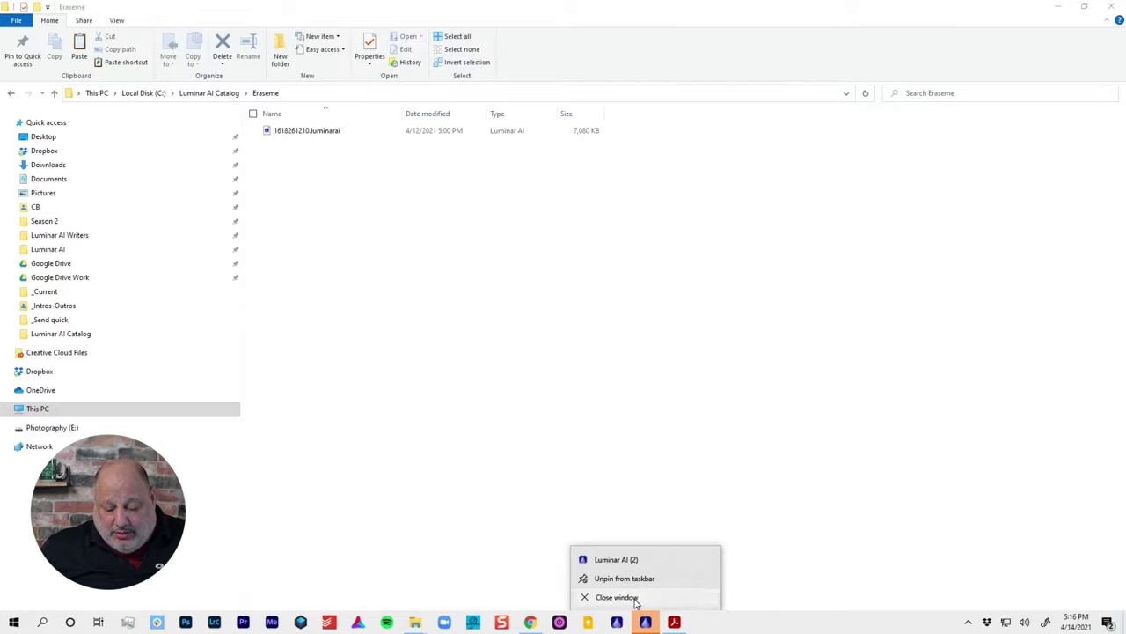
{"action": "left_click", "coordinate": [637, 604]}
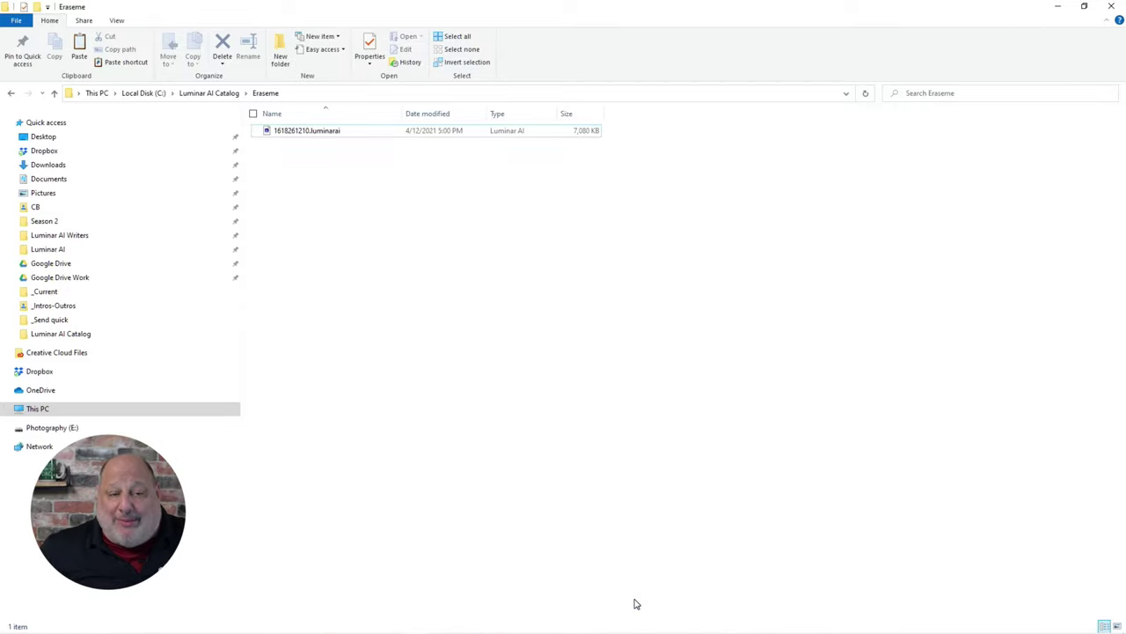
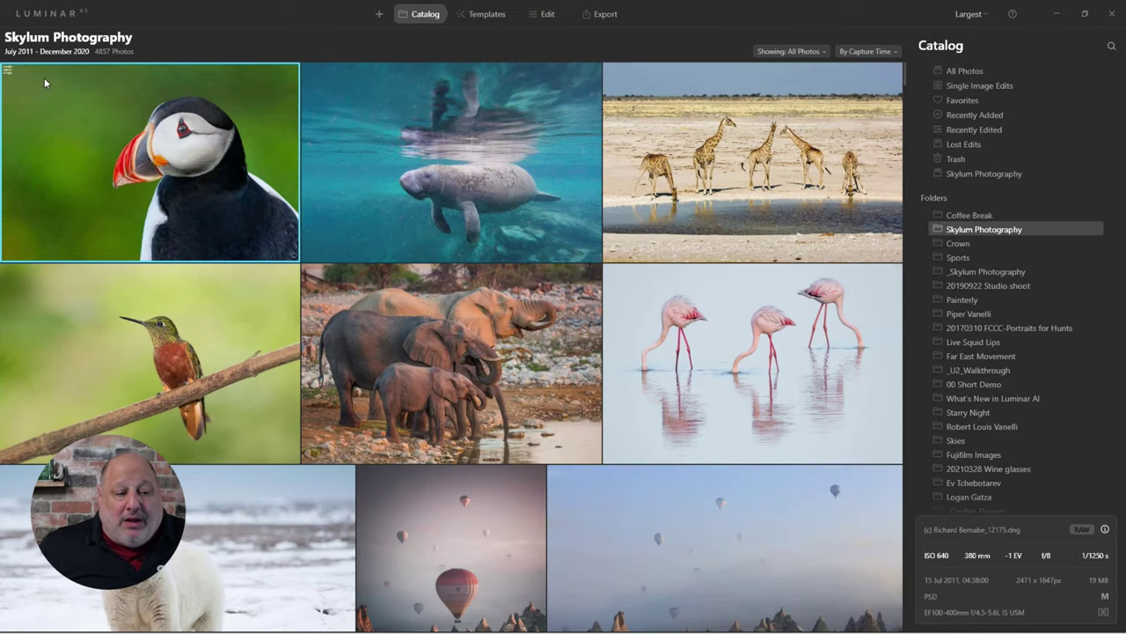
In Luminar AI, open the catalog 1618261210.luminarai from the Eraseme folder inside Luminar AI Catalog on the C: drive, and return to File Explorer.
{"action": "left_click", "coordinate": [45, 20]}
{"action": "mouse_move", "coordinate": [44, 37]}
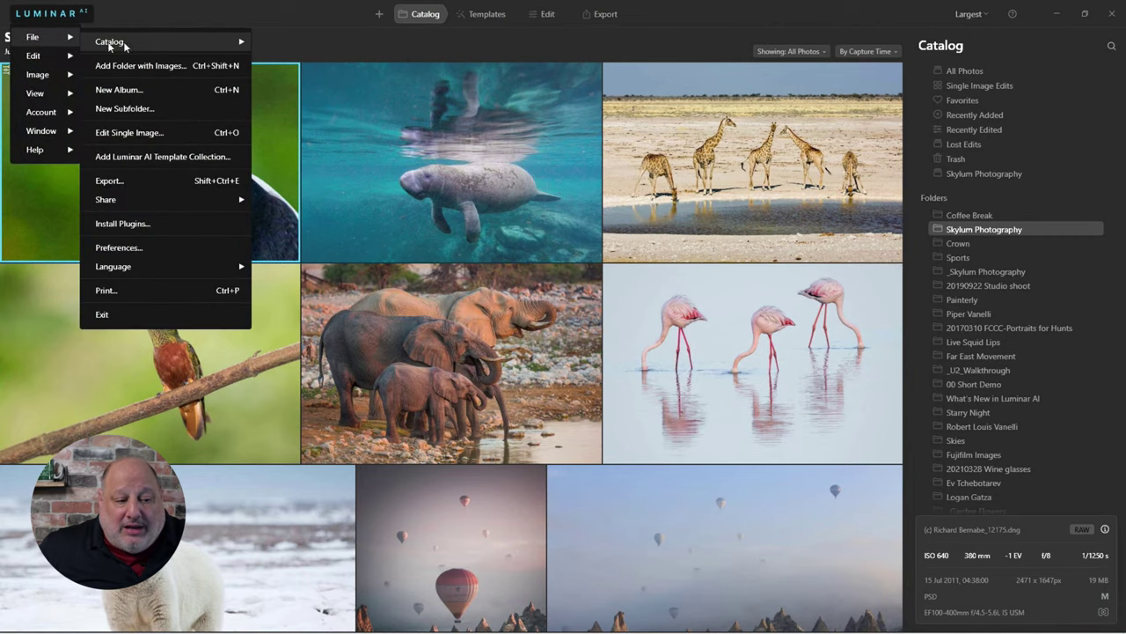
{"action": "mouse_move", "coordinate": [124, 46]}
{"action": "left_click", "coordinate": [291, 70]}
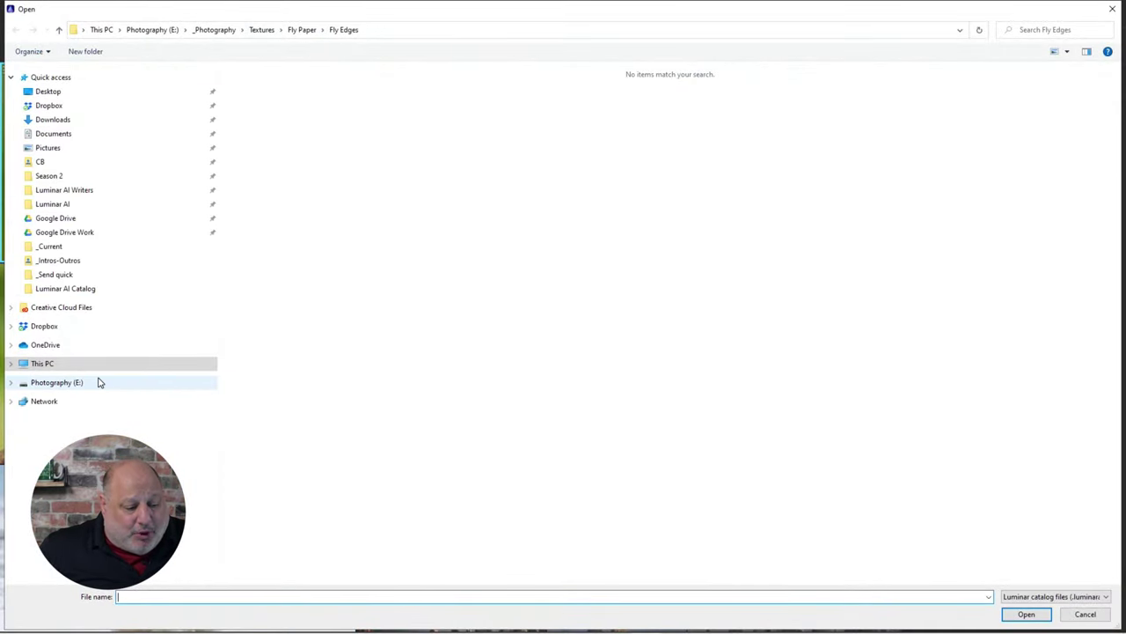
{"action": "left_click", "coordinate": [51, 366]}
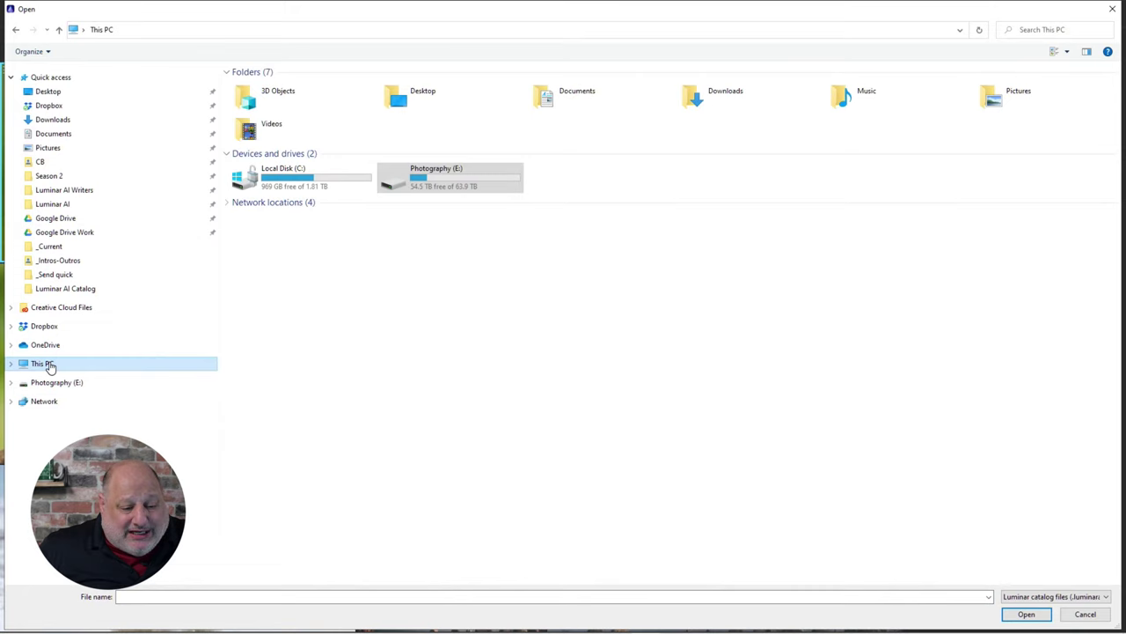
{"action": "double_click", "coordinate": [272, 187]}
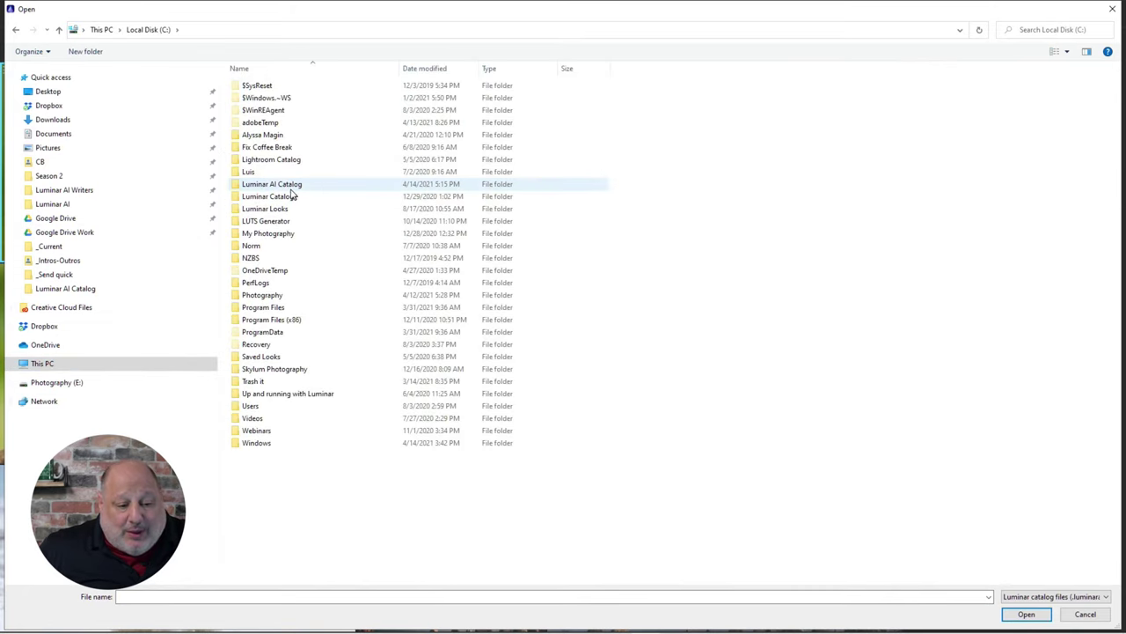
{"action": "double_click", "coordinate": [309, 187]}
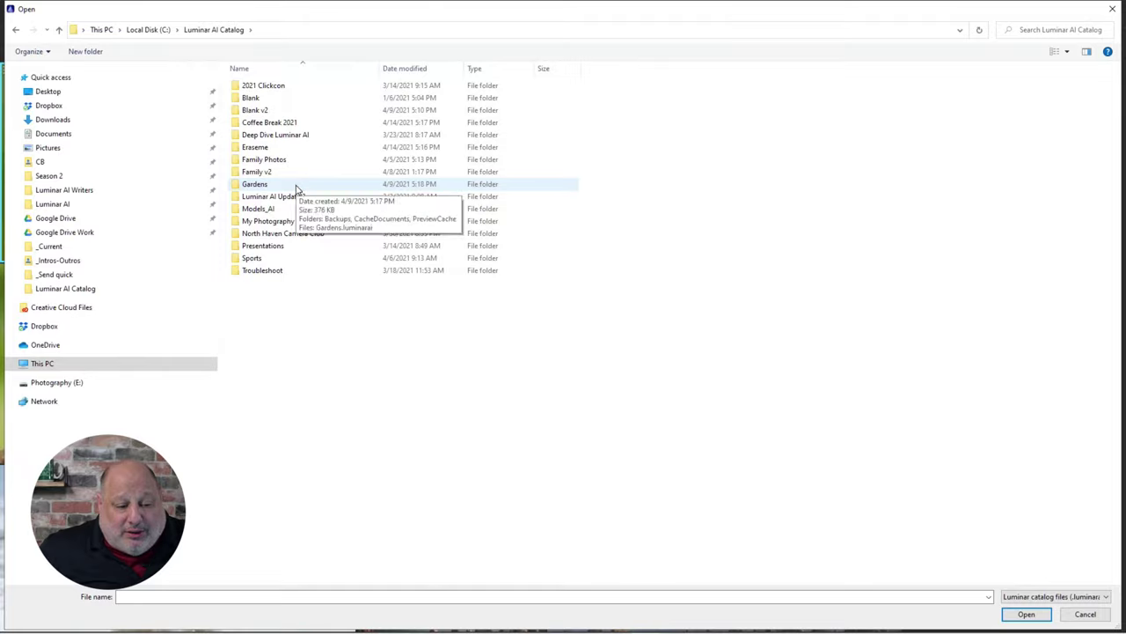
{"action": "double_click", "coordinate": [270, 150]}
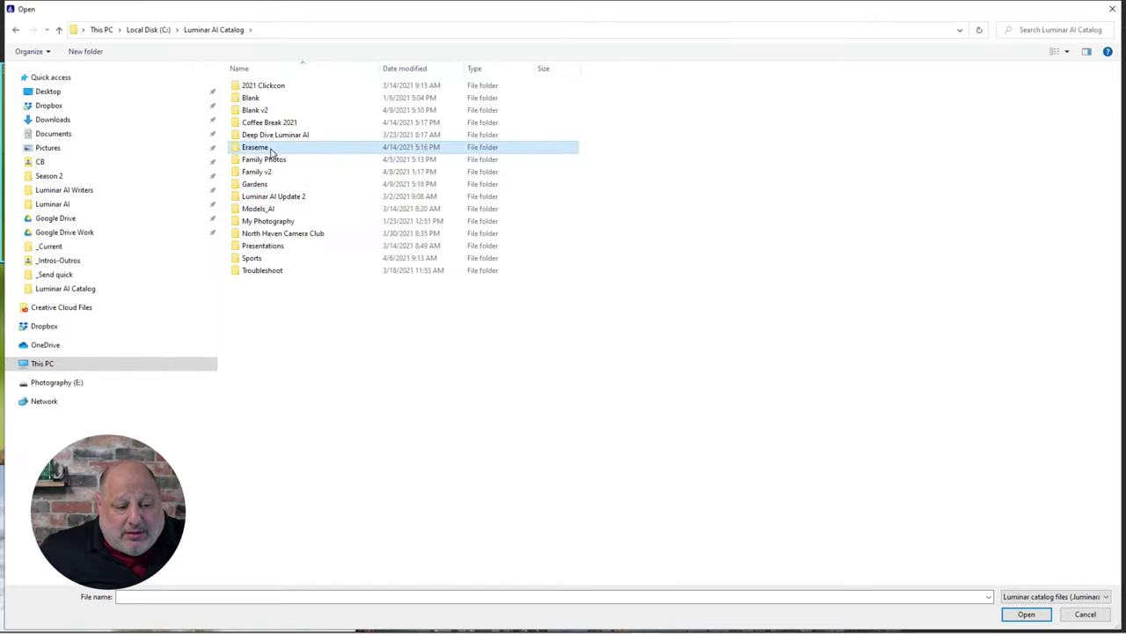
{"action": "left_click", "coordinate": [261, 87]}
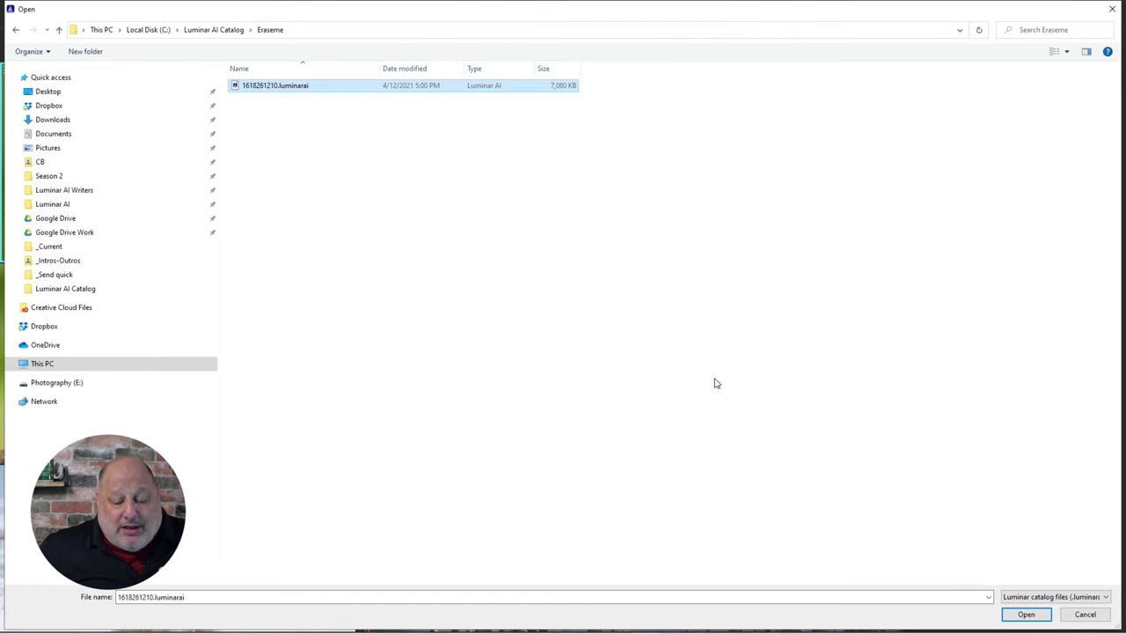
{"action": "left_click", "coordinate": [1024, 614]}
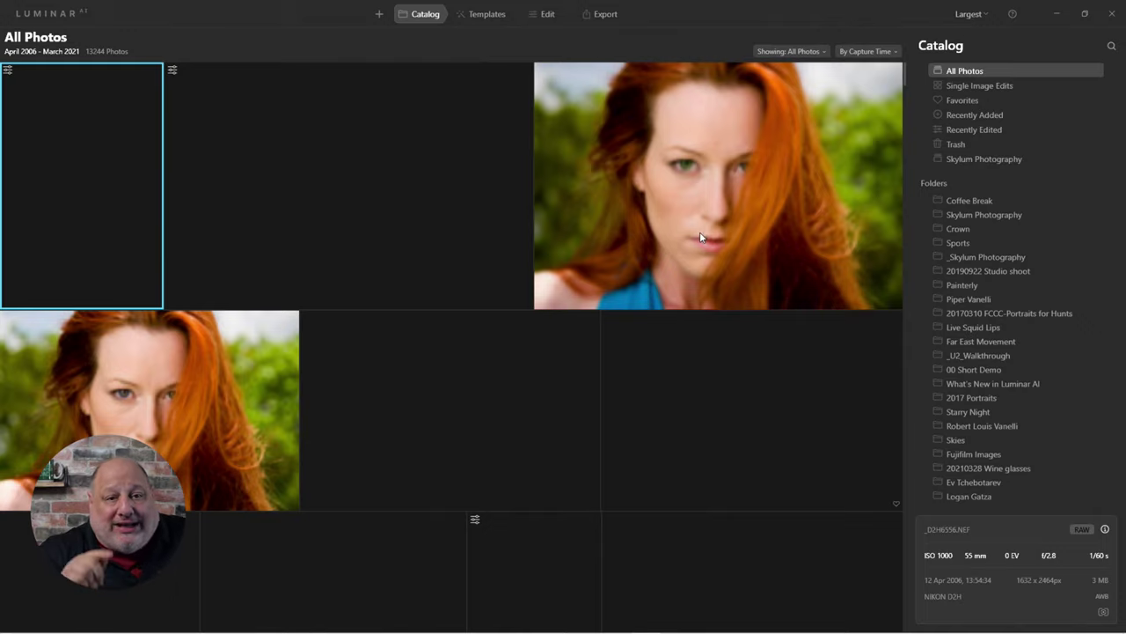
{"action": "key", "text": "alt+Tab"}
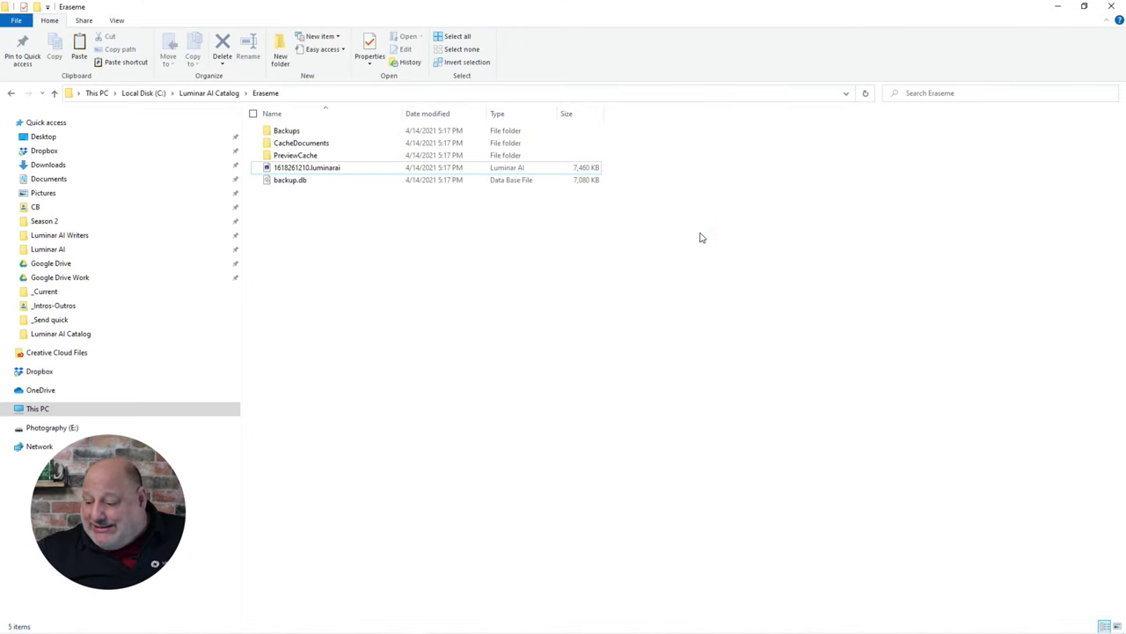